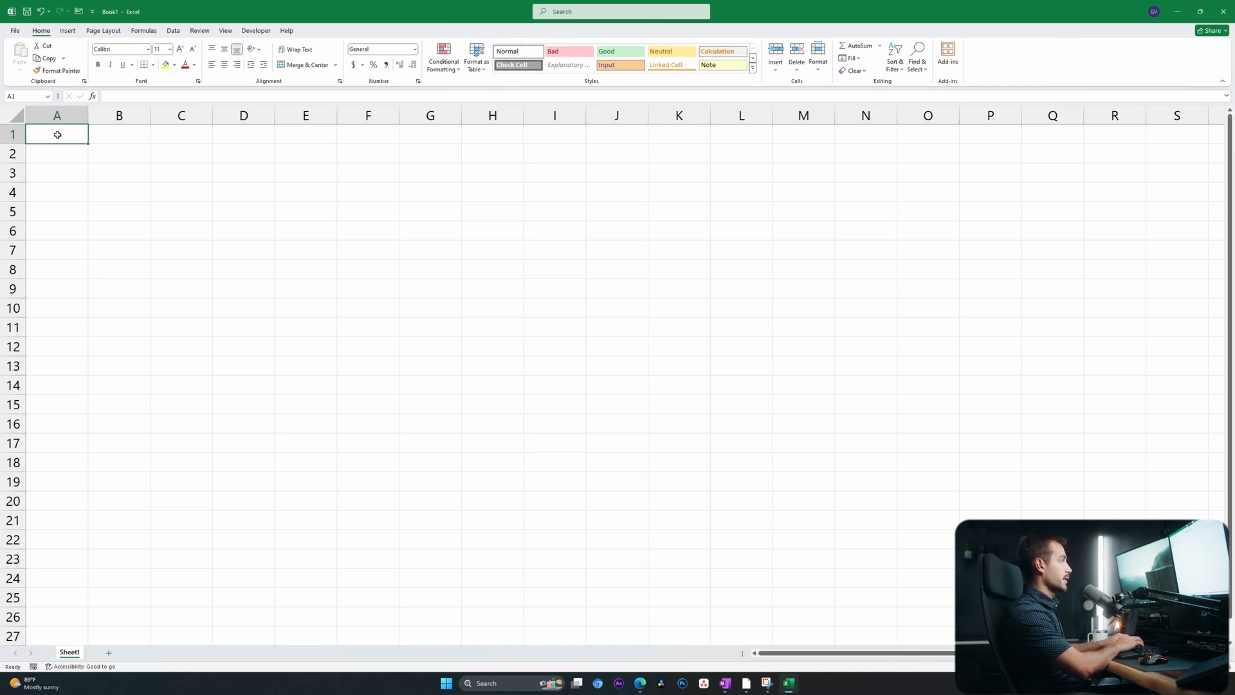
# - Enter the title "Video Production Budget Calculator" in A1 and the label "Project Name" in A2
pyautogui.write('Video Production ')
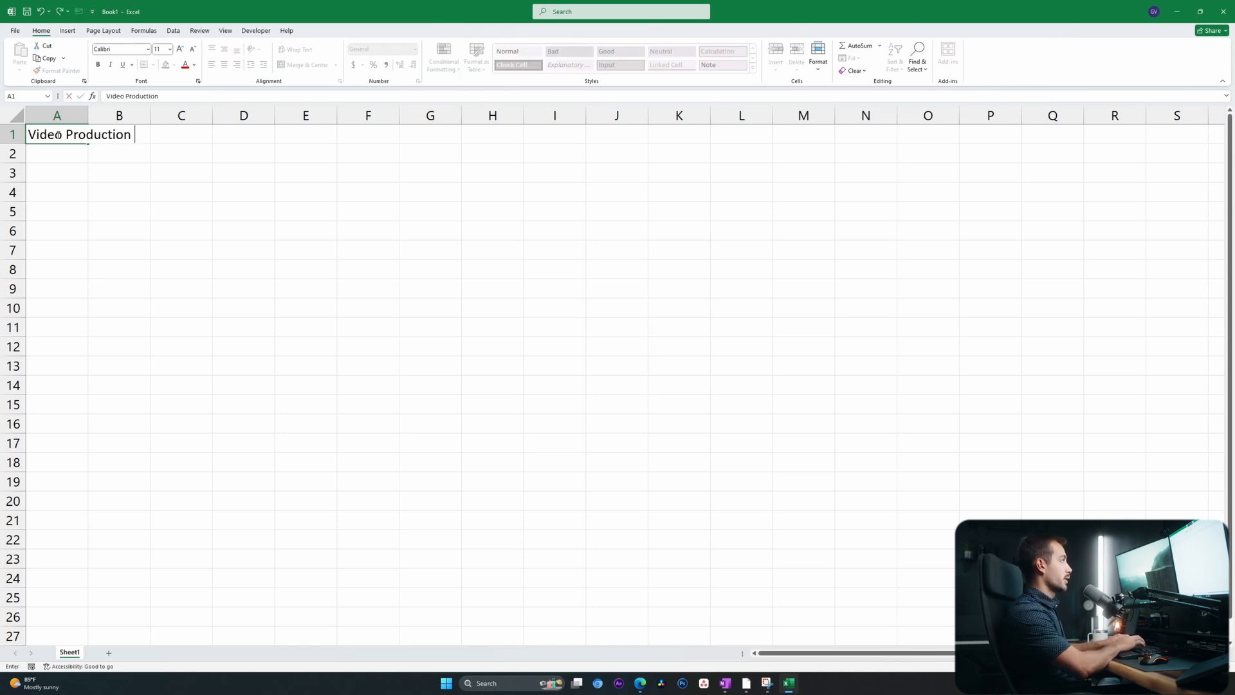
pyautogui.write('Budget Calculator')
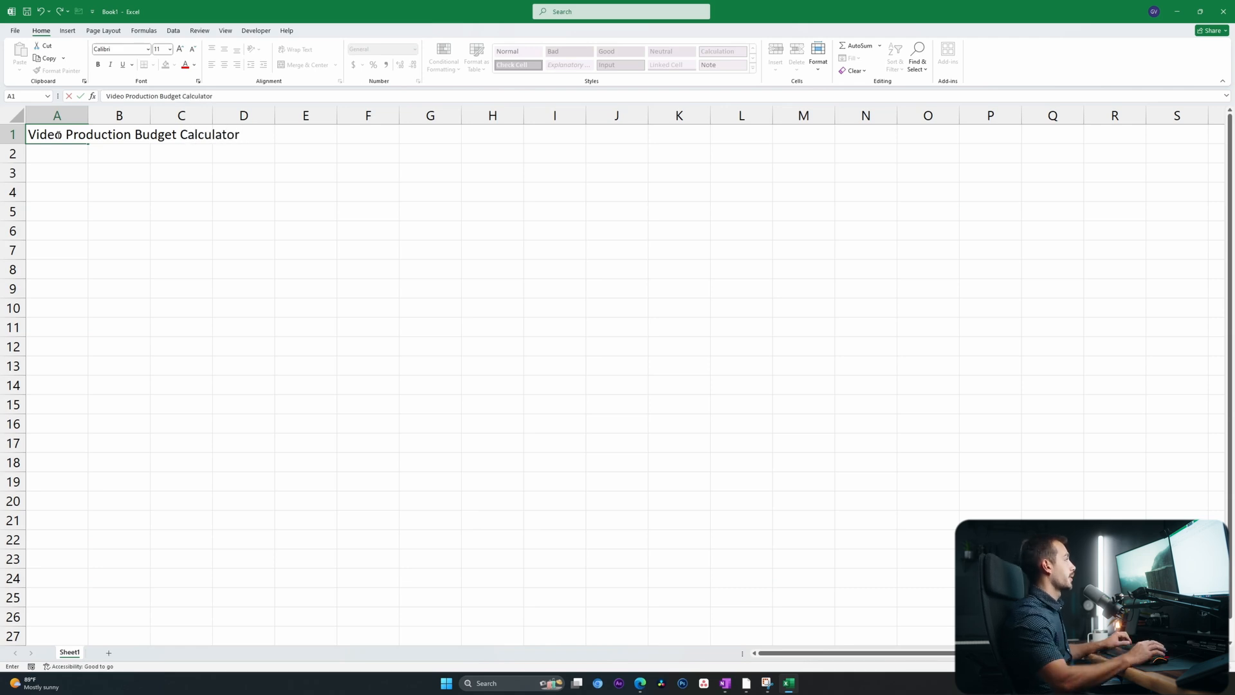
pyautogui.click(64, 158)
pyautogui.write('Projec')
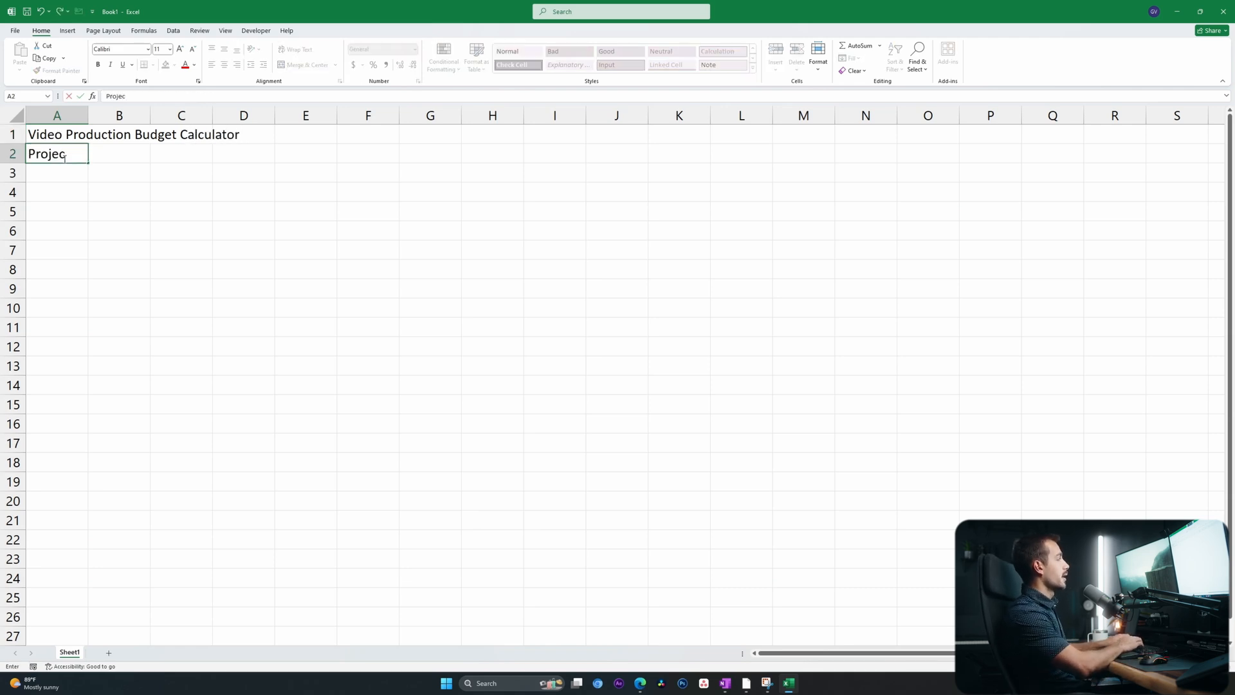
pyautogui.write('t Name')
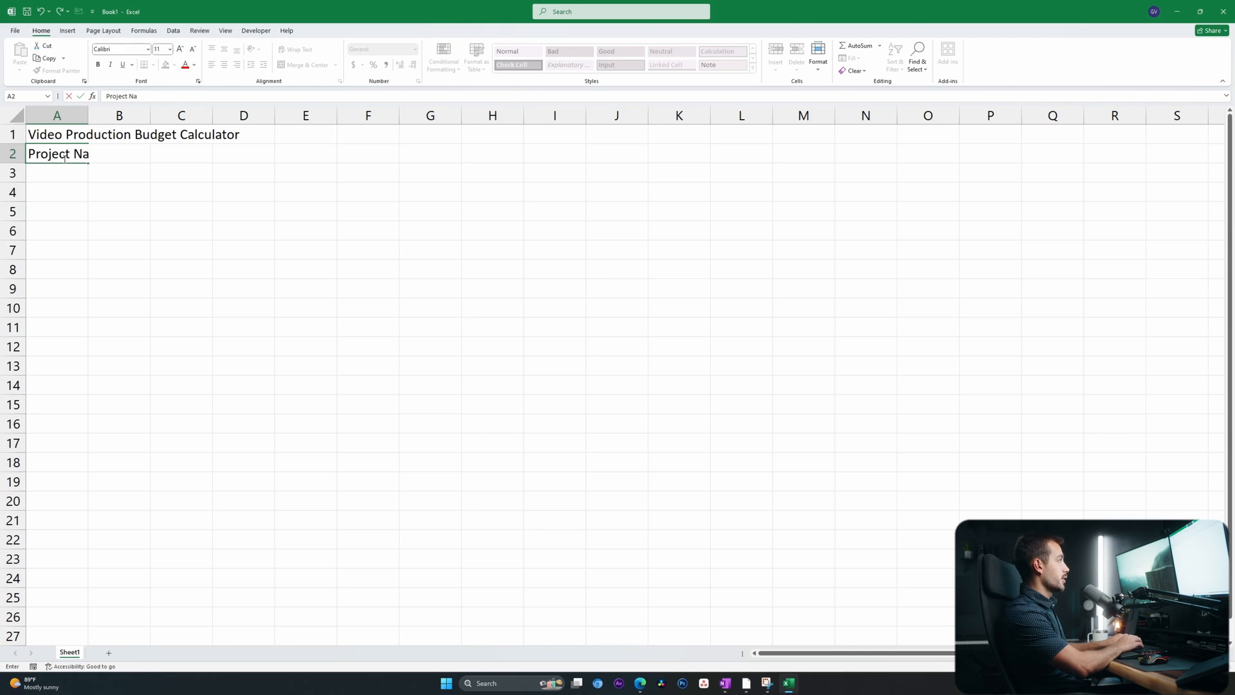
# - List Equipment Costs, Crew Costs, Location Costs, Post-Production Costs, GMF Overhead Costs and Miscellaneous Expenses down cells A3 to A8
pyautogui.click(75, 176)
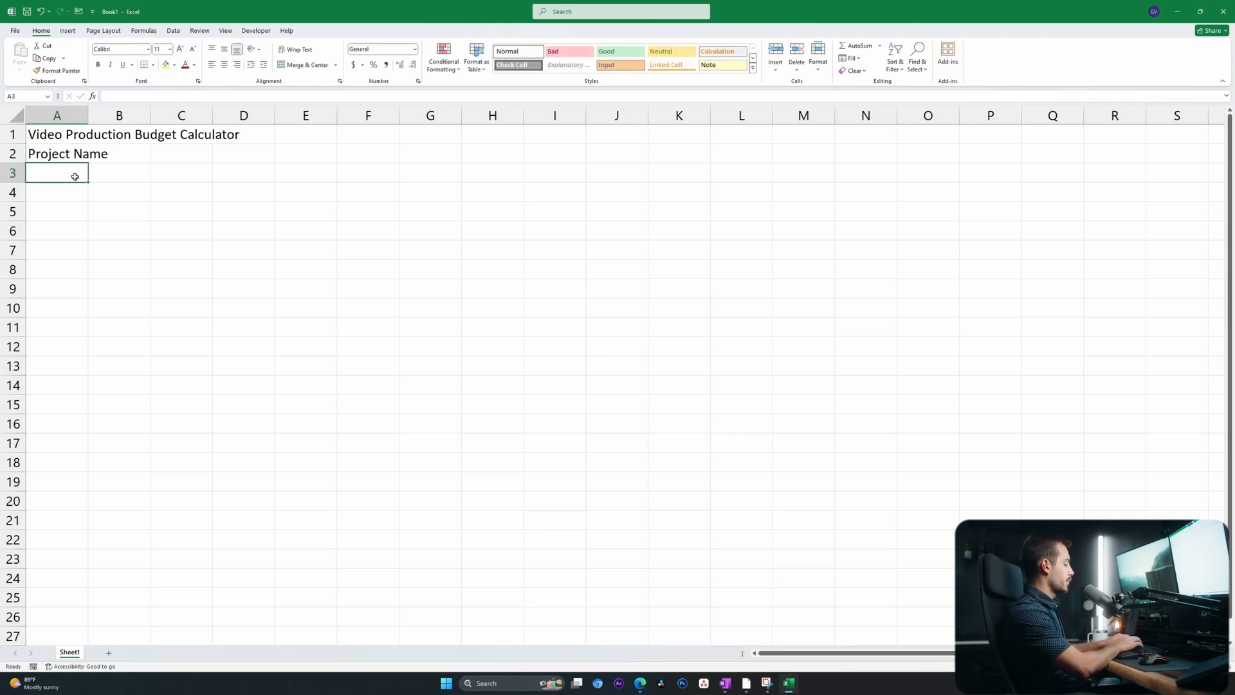
pyautogui.write('Equipment Costs Crew Costs Location Costs Post-Production Costs GMF Overhead Costs Miscellaneous Expenses')
pyautogui.click(110, 344)
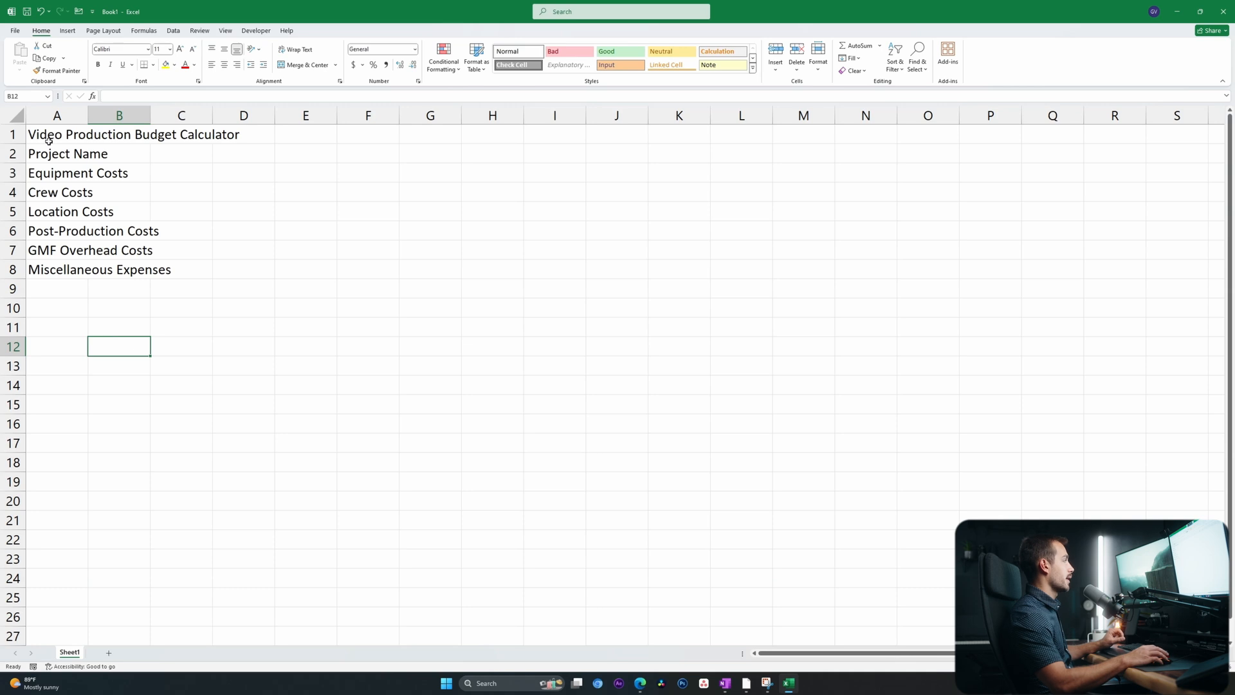
pyautogui.click(48, 174)
pyautogui.click(47, 193)
pyautogui.click(47, 212)
pyautogui.click(46, 231)
pyautogui.click(47, 248)
pyautogui.click(46, 272)
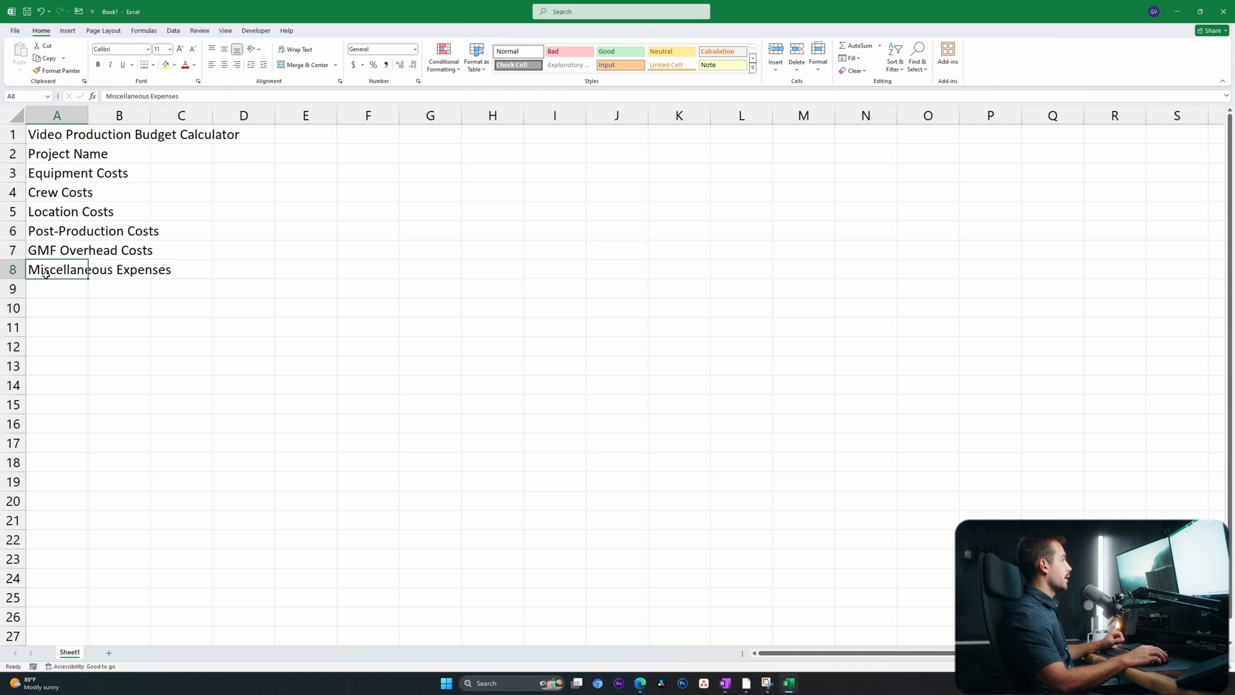
pyautogui.click(116, 152)
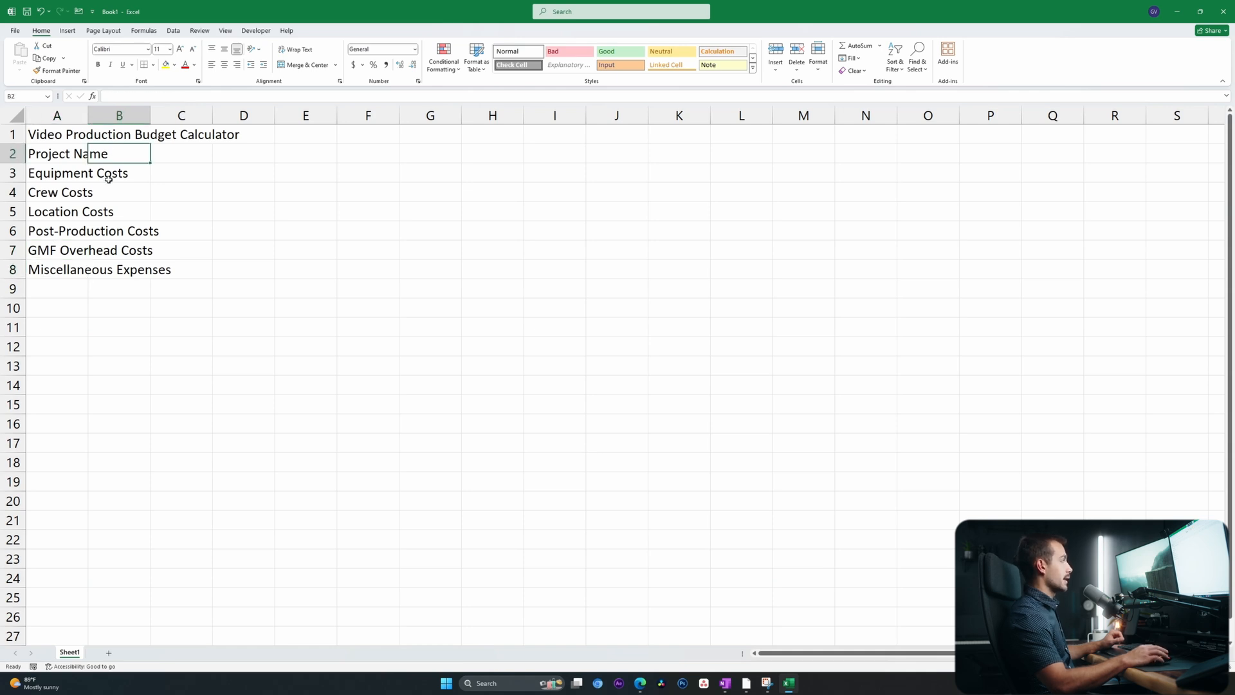
# - Insert a blank row above the title and widen column A to fit the cost labels
pyautogui.click(14, 134)
pyautogui.rightClick(14, 134)
pyautogui.click(46, 212)
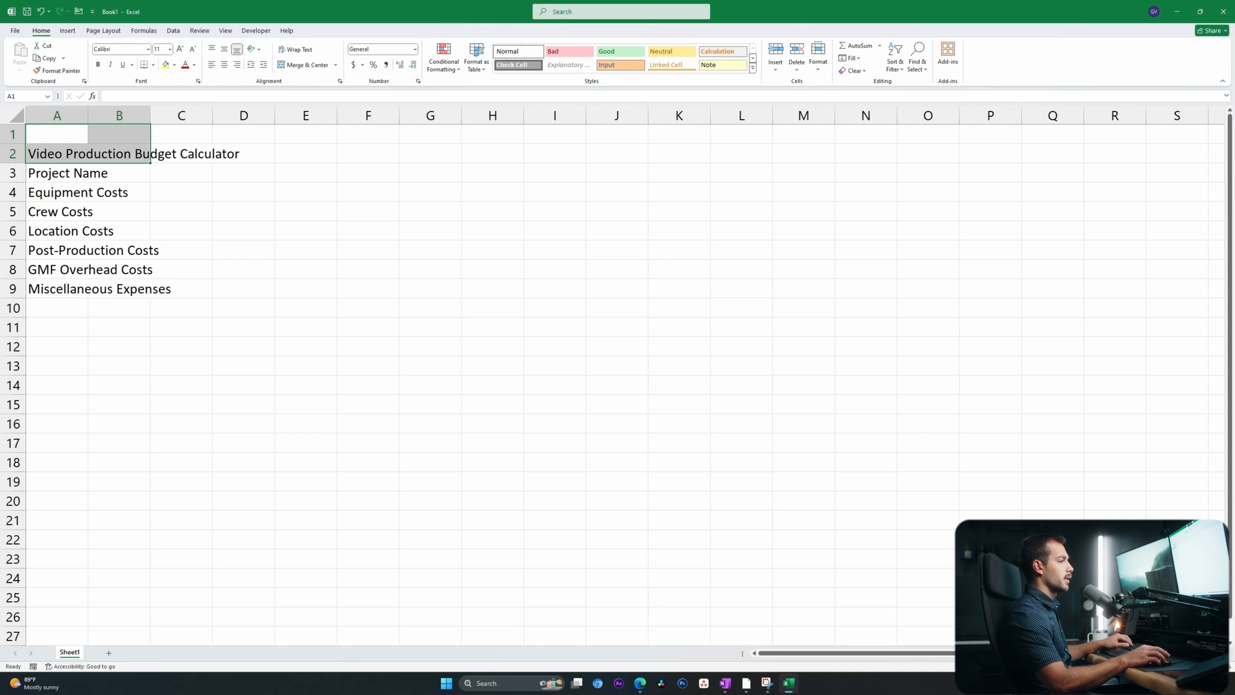
pyautogui.scroll(4, 611, 373)
pyautogui.moveTo(141, 121); pyautogui.dragTo(299, 139)
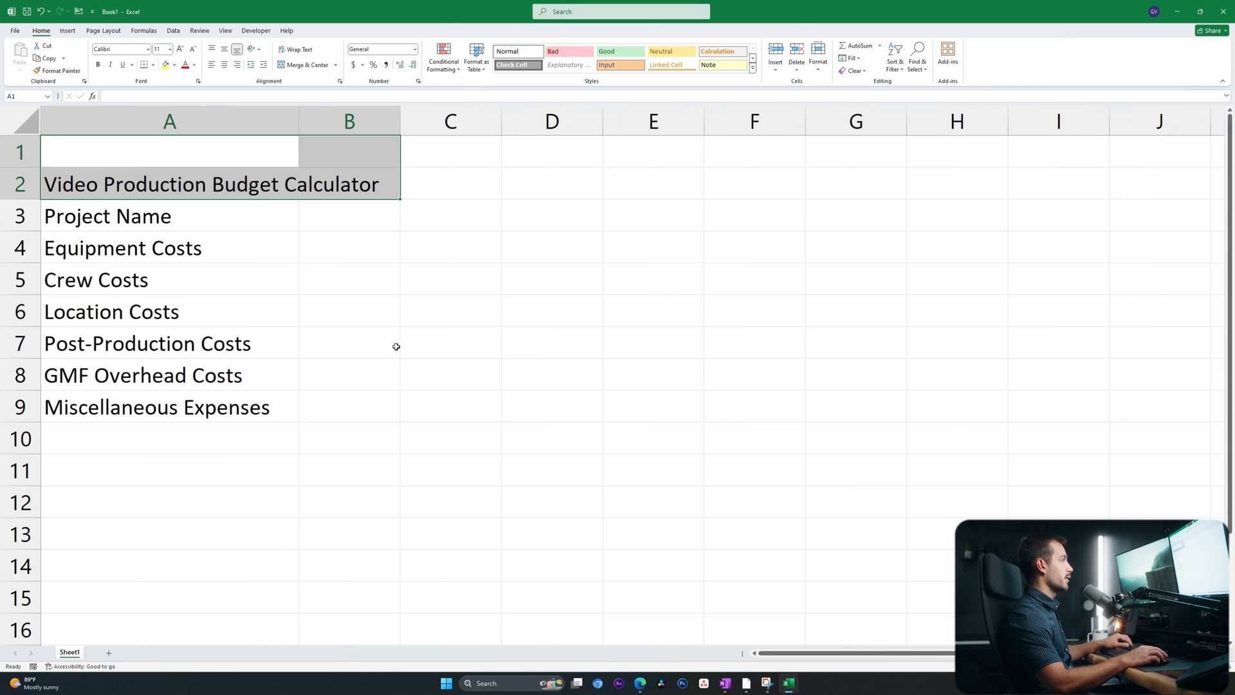
# - Merge and center the title across A1:B2 and make it bold and underlined
pyautogui.click(182, 159)
pyautogui.moveTo(134, 157); pyautogui.dragTo(316, 181)
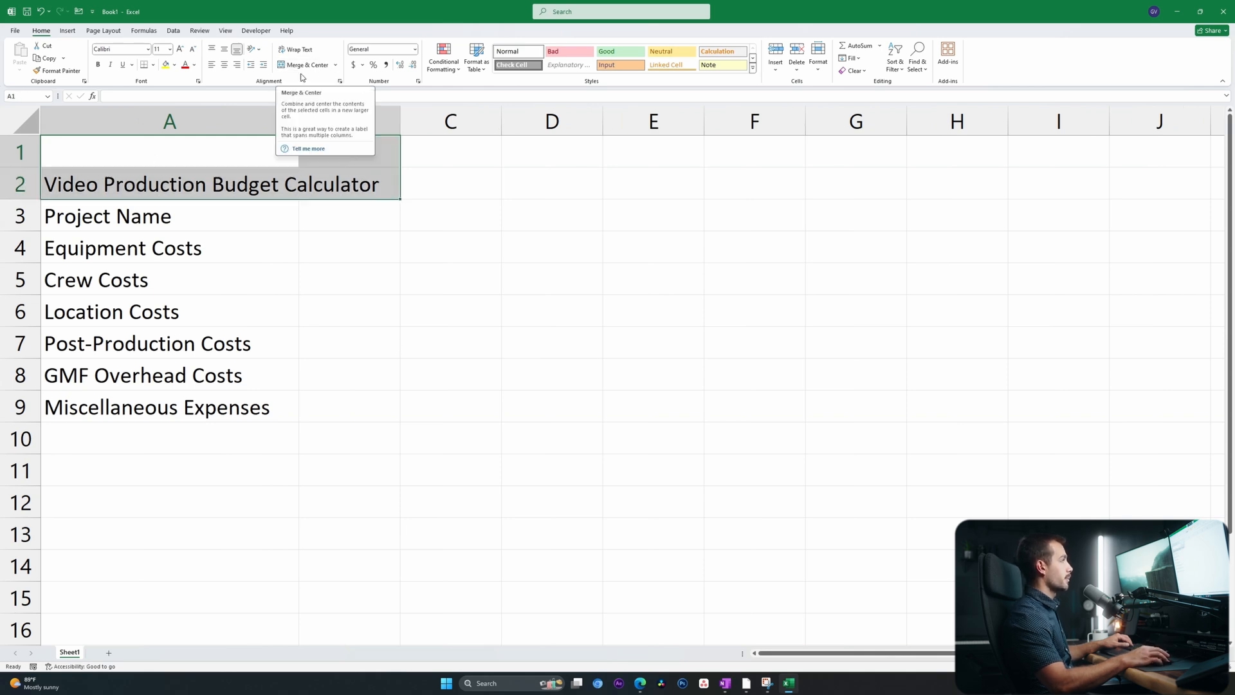
pyautogui.click(310, 68)
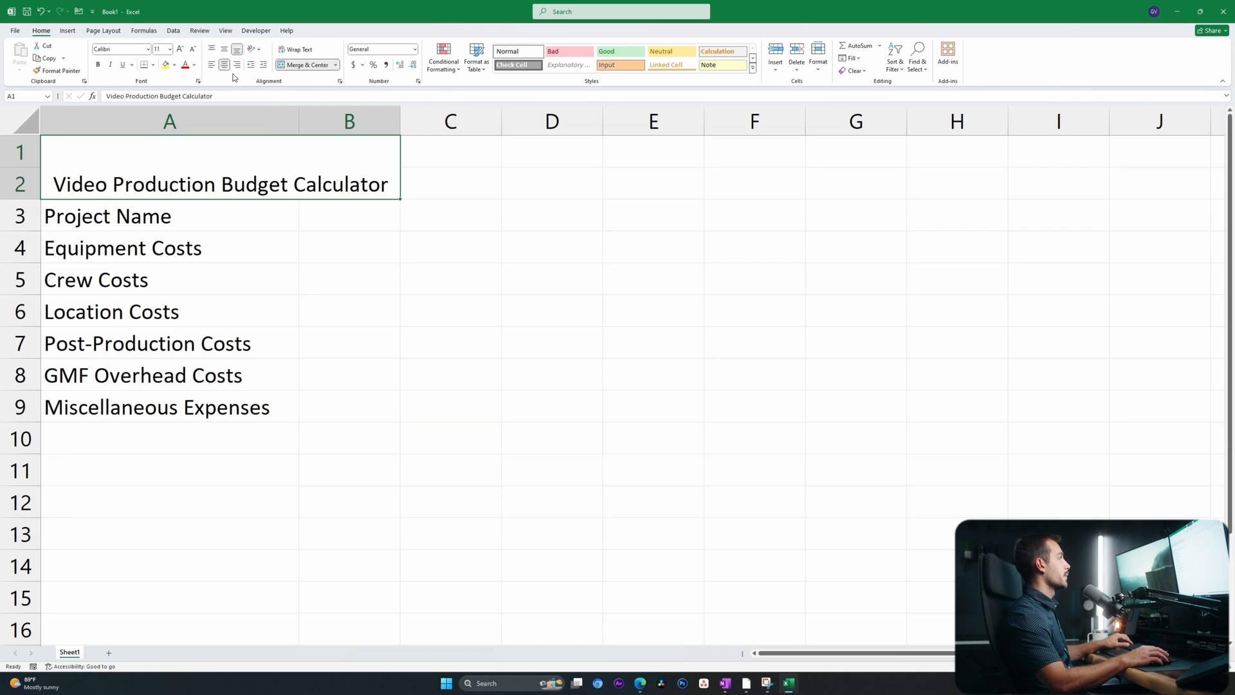
pyautogui.hotkey('ctrl', 'b')
pyautogui.hotkey('ctrl', 'u')
# - Give the merged title cell a dark gray fill and white font color
pyautogui.click(174, 65)
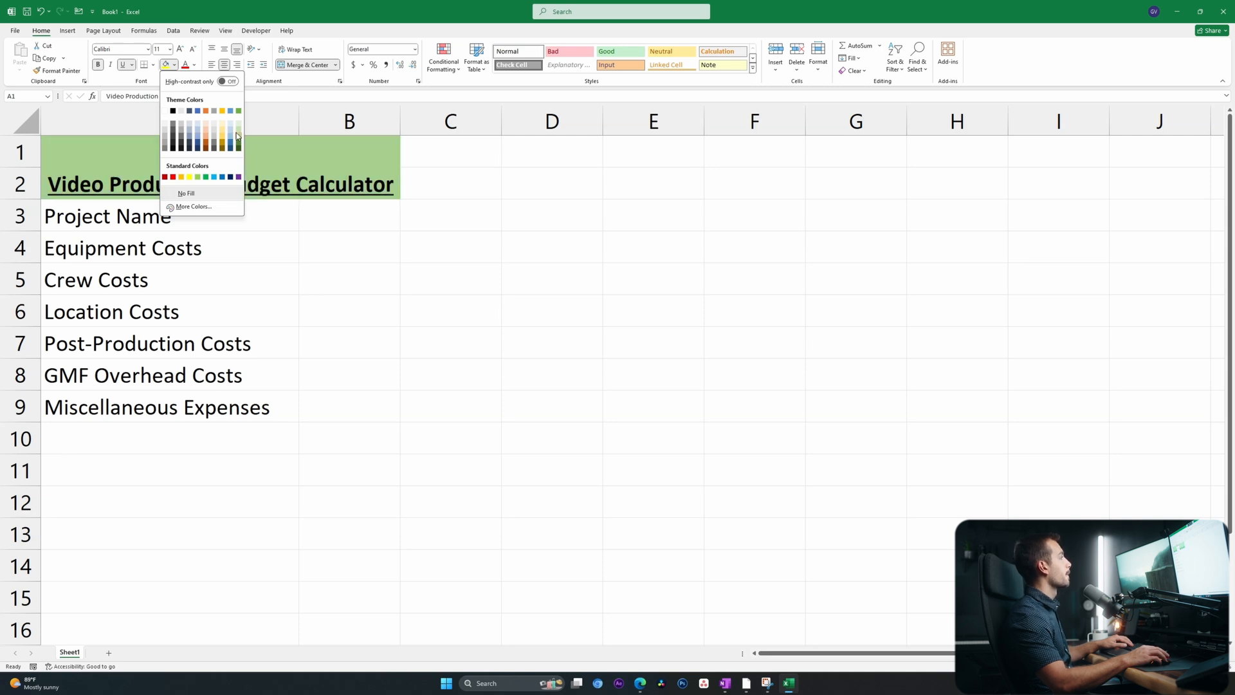
pyautogui.click(215, 154)
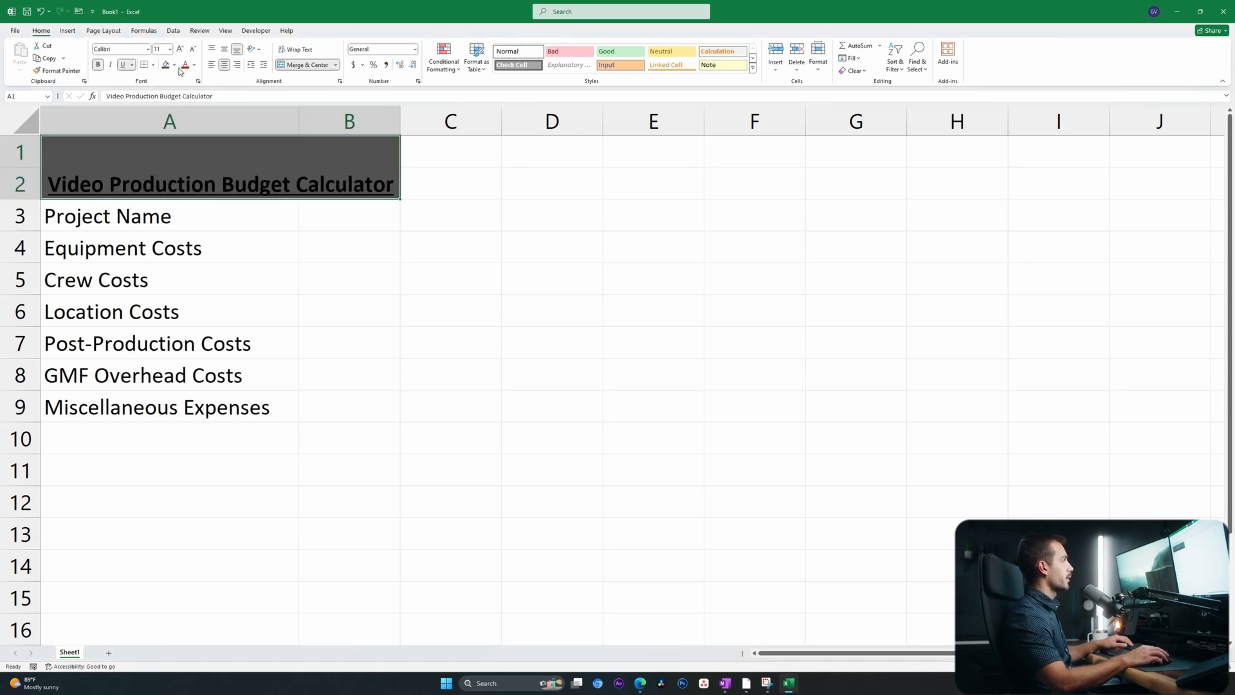
pyautogui.click(193, 65)
pyautogui.click(185, 129)
pyautogui.click(363, 240)
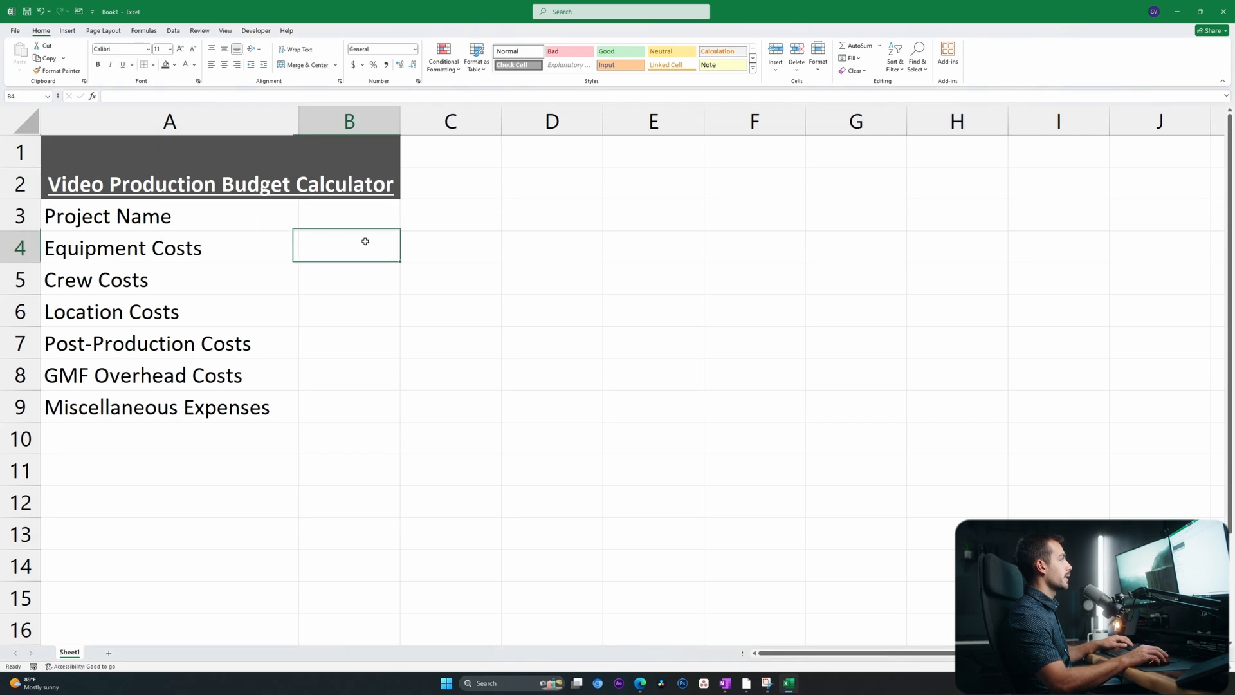
# - Merge and center Project Name across A3:B3, and format it in bold with a light blue-gray fill
pyautogui.moveTo(146, 219); pyautogui.dragTo(320, 215)
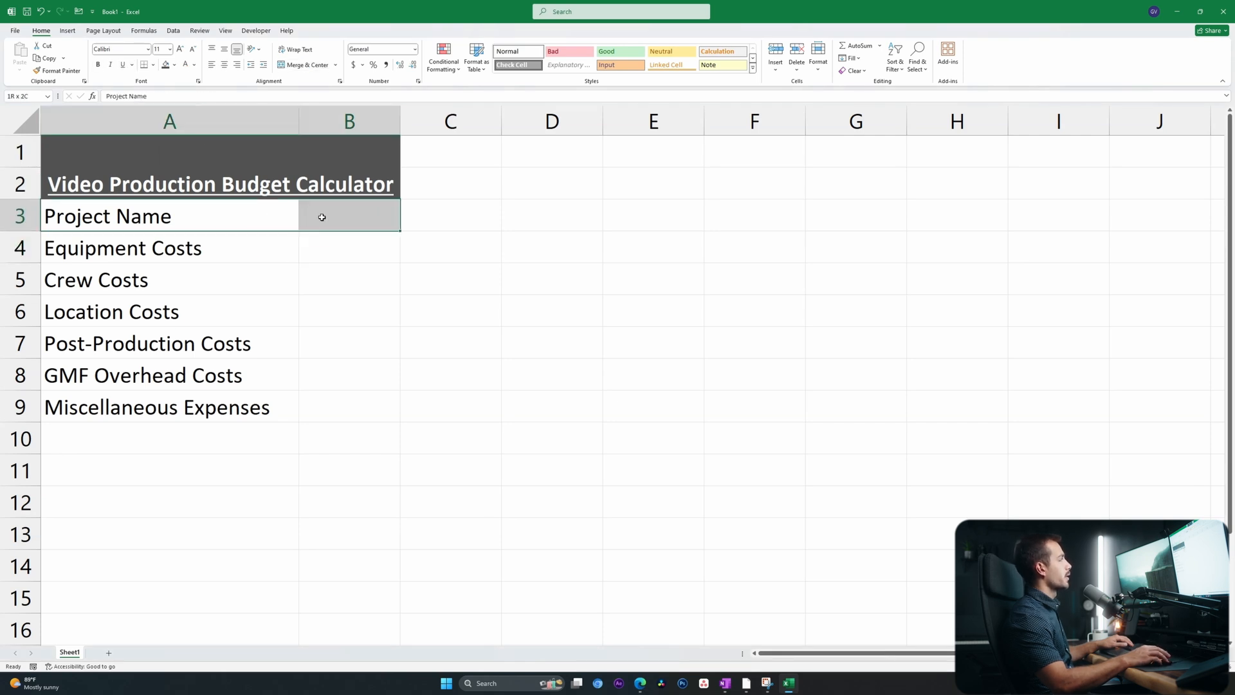
pyautogui.click(311, 65)
pyautogui.hotkey('ctrl', 'b')
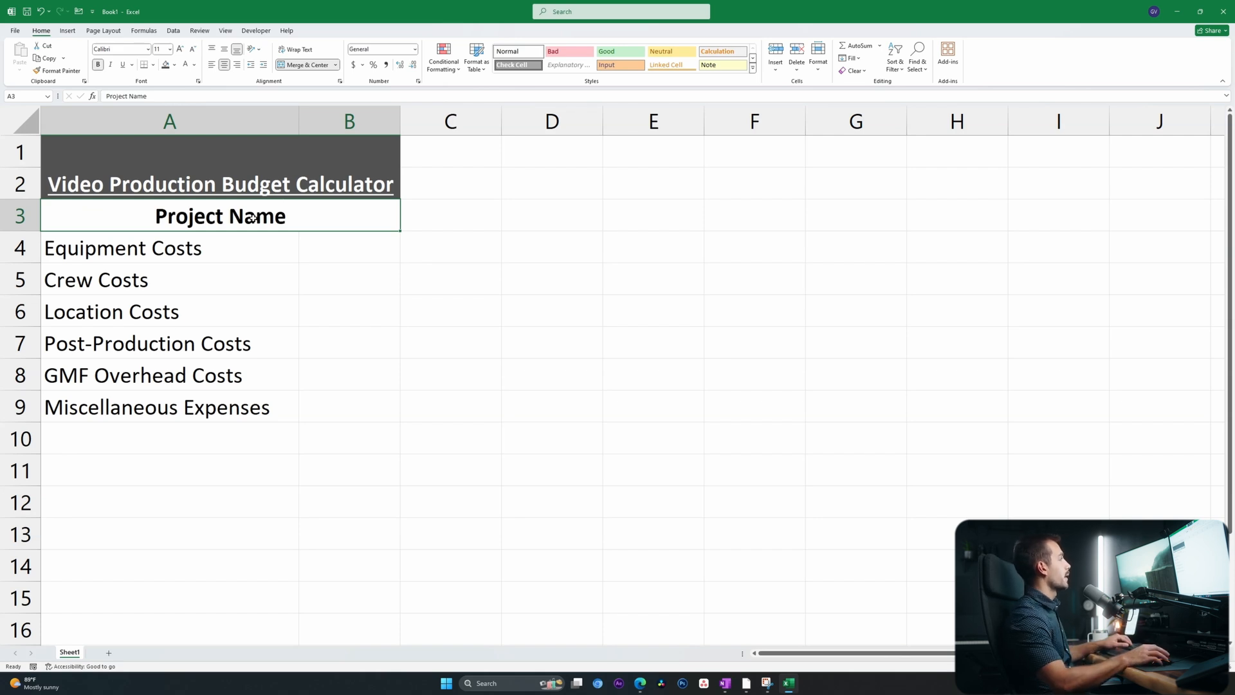
pyautogui.click(174, 65)
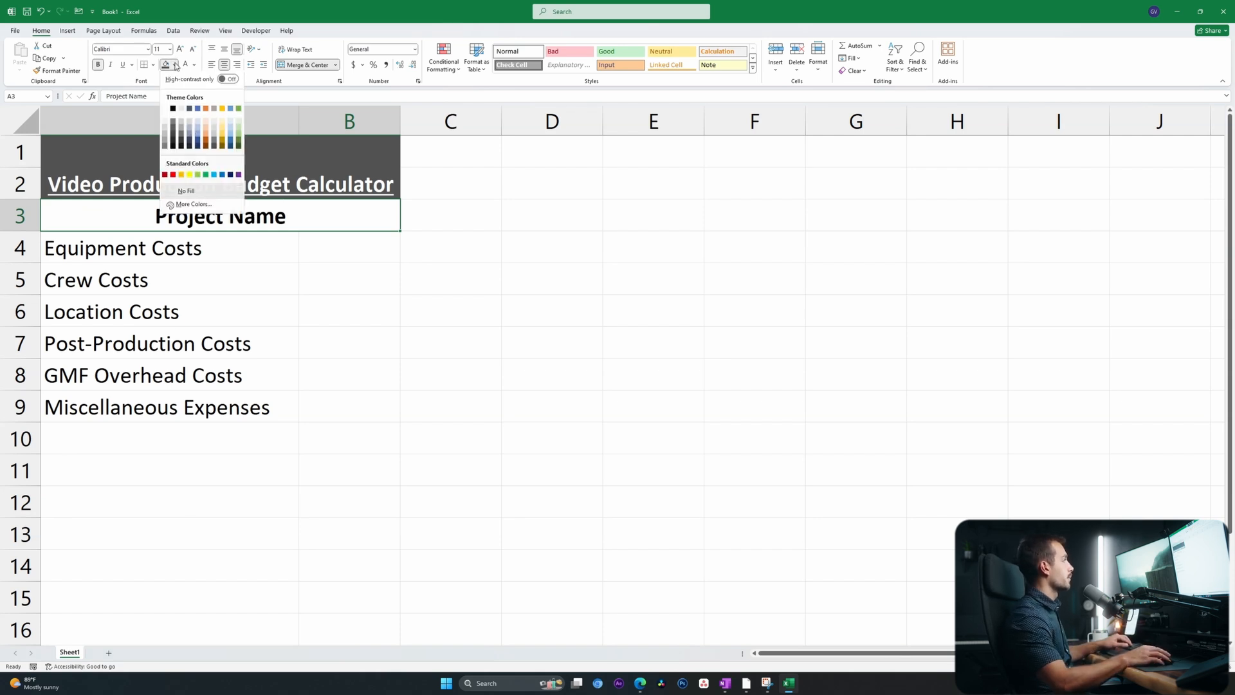
pyautogui.click(193, 133)
pyautogui.click(233, 251)
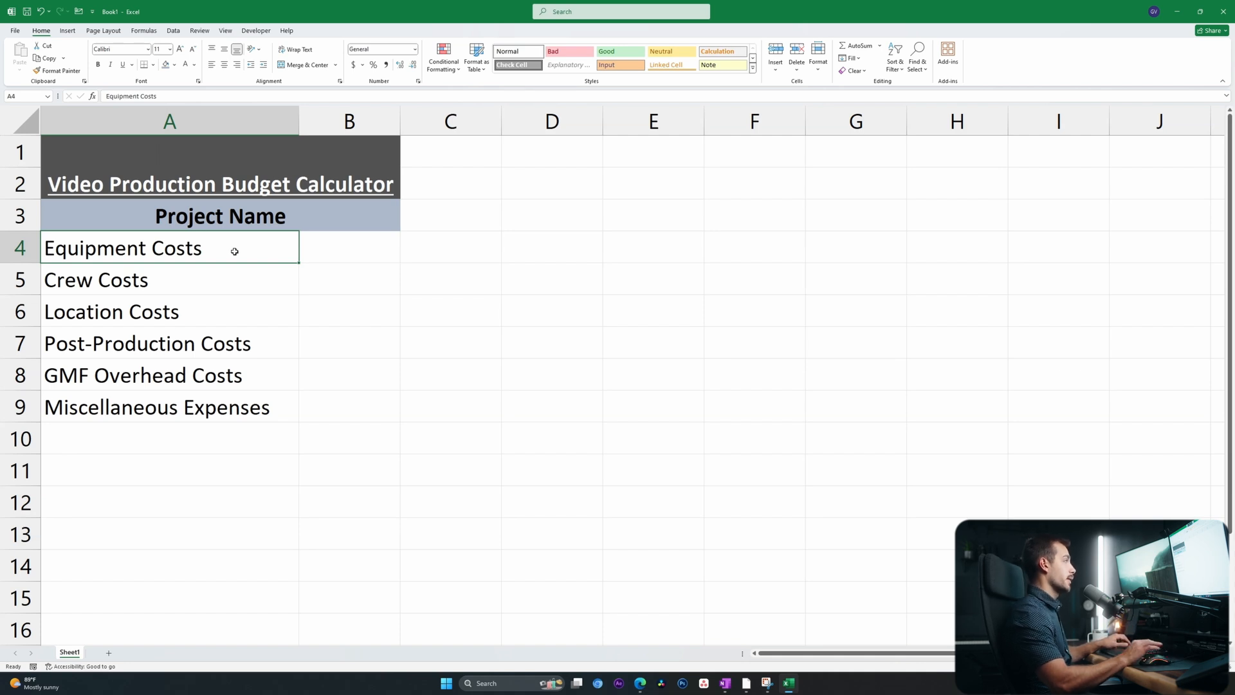
# - Make the cost labels in A4:A9 bold and italic
pyautogui.moveTo(131, 250); pyautogui.dragTo(117, 407)
pyautogui.hotkey('ctrl', 'b')
pyautogui.hotkey('ctrl', 'i')
# - Add the labels Total Cost, Price and Profit in A10, A11 and A12 below Miscellaneous Expenses
pyautogui.click(226, 415)
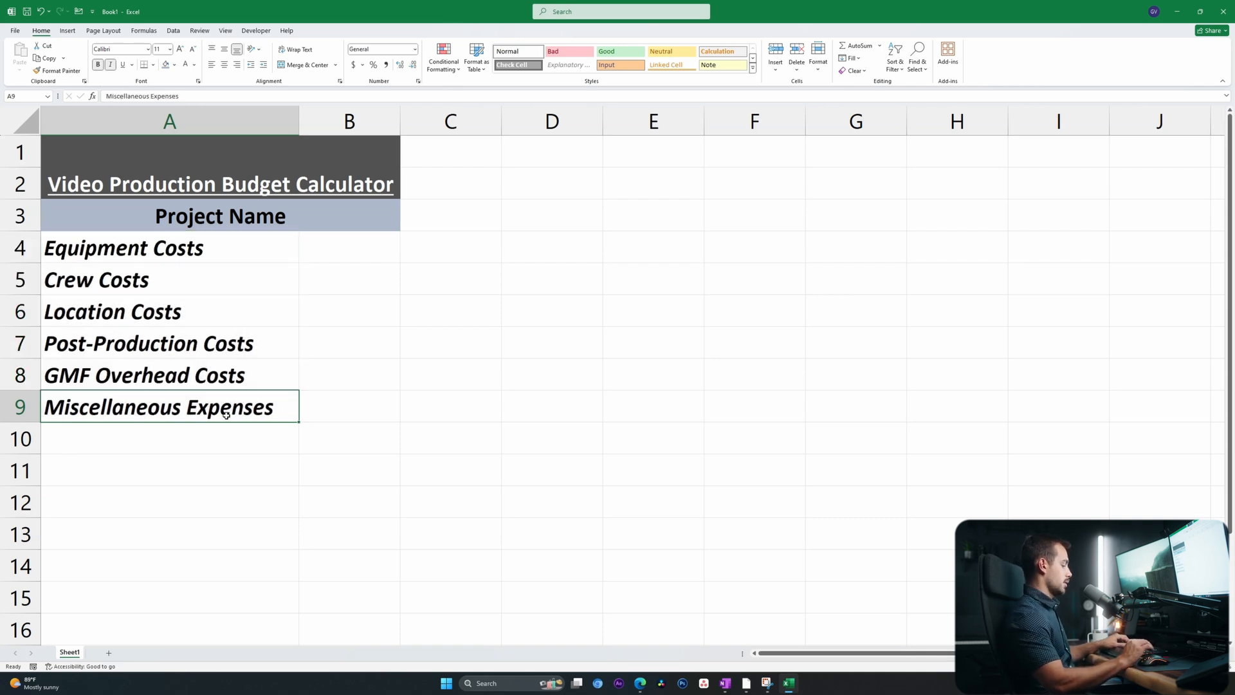
pyautogui.press('Down')
pyautogui.write('Total Cos')
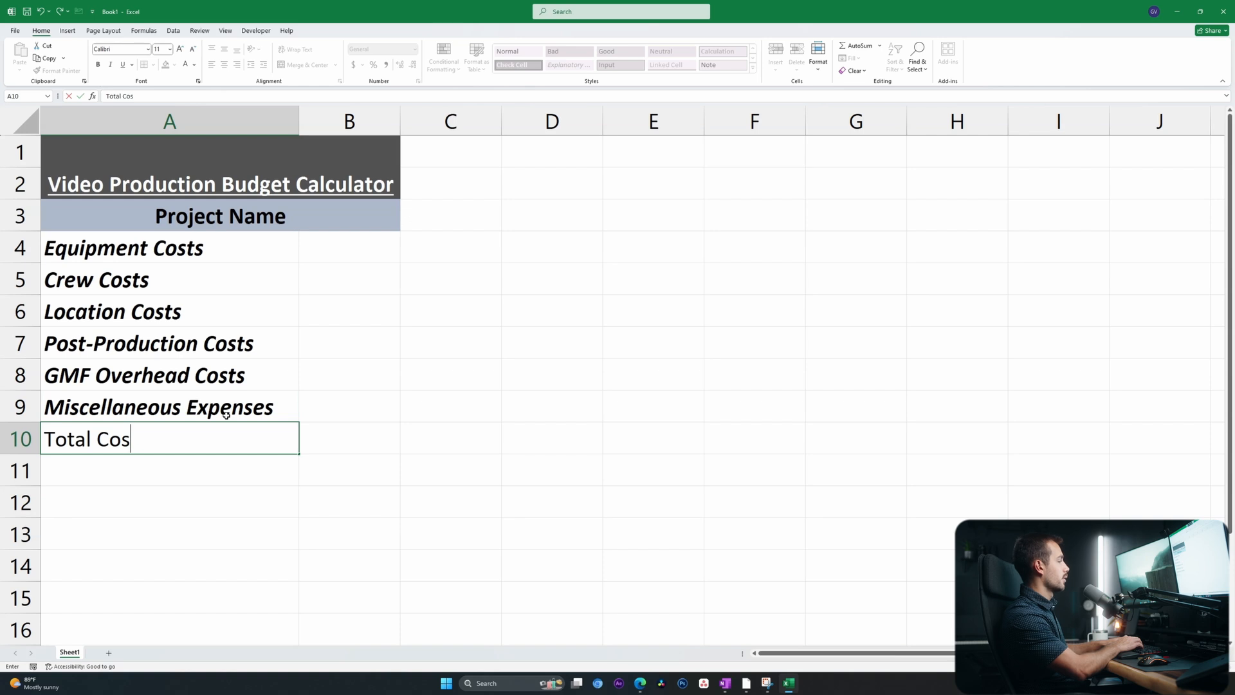
pyautogui.write('t')
pyautogui.press('Return')
pyautogui.write('Price')
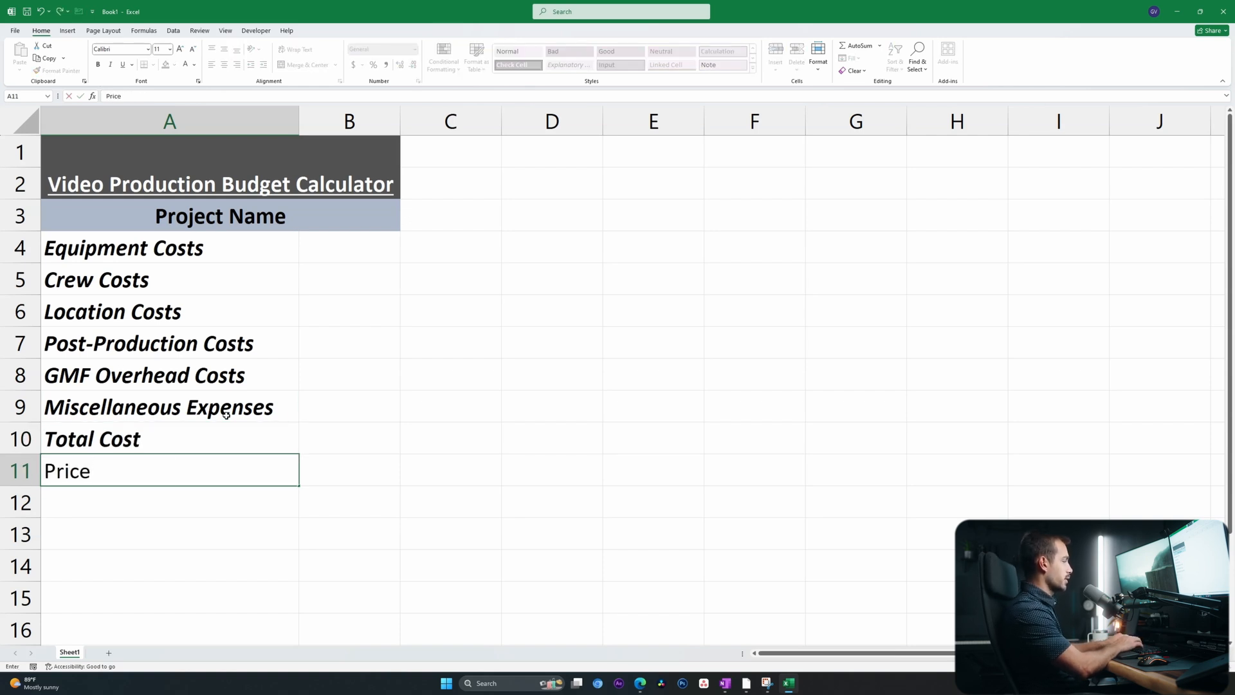
pyautogui.press('Return')
pyautogui.write('Profit')
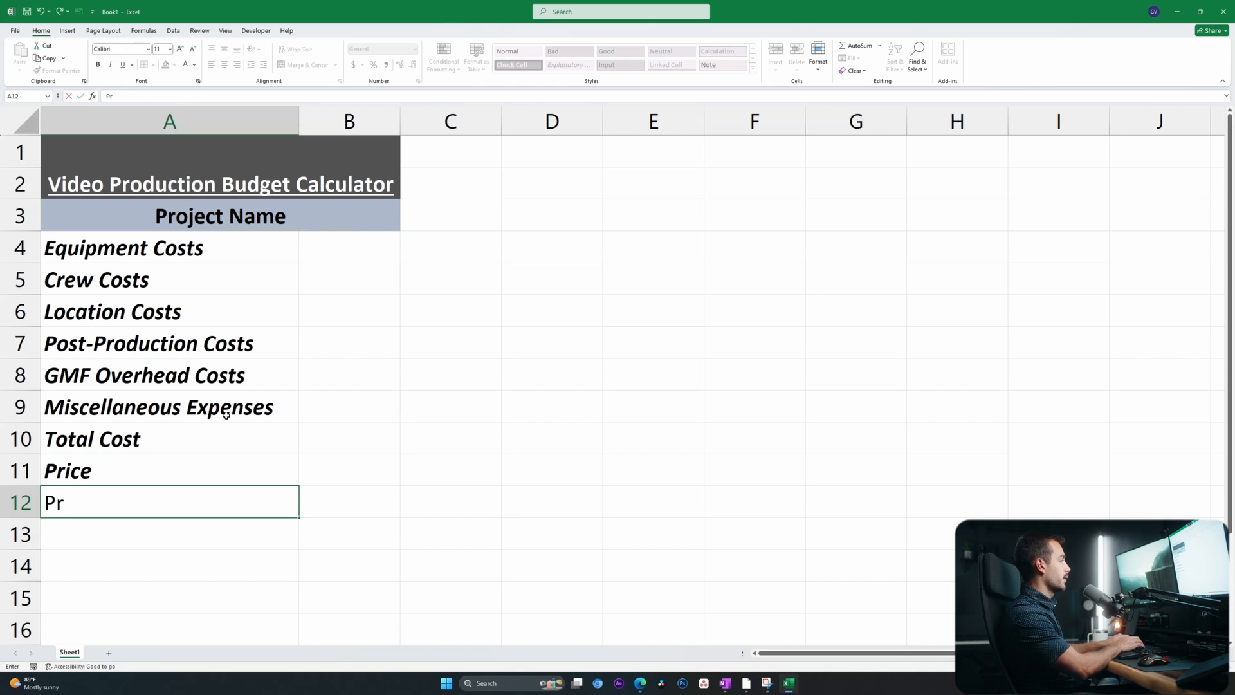
pyautogui.click(221, 561)
pyautogui.click(173, 252)
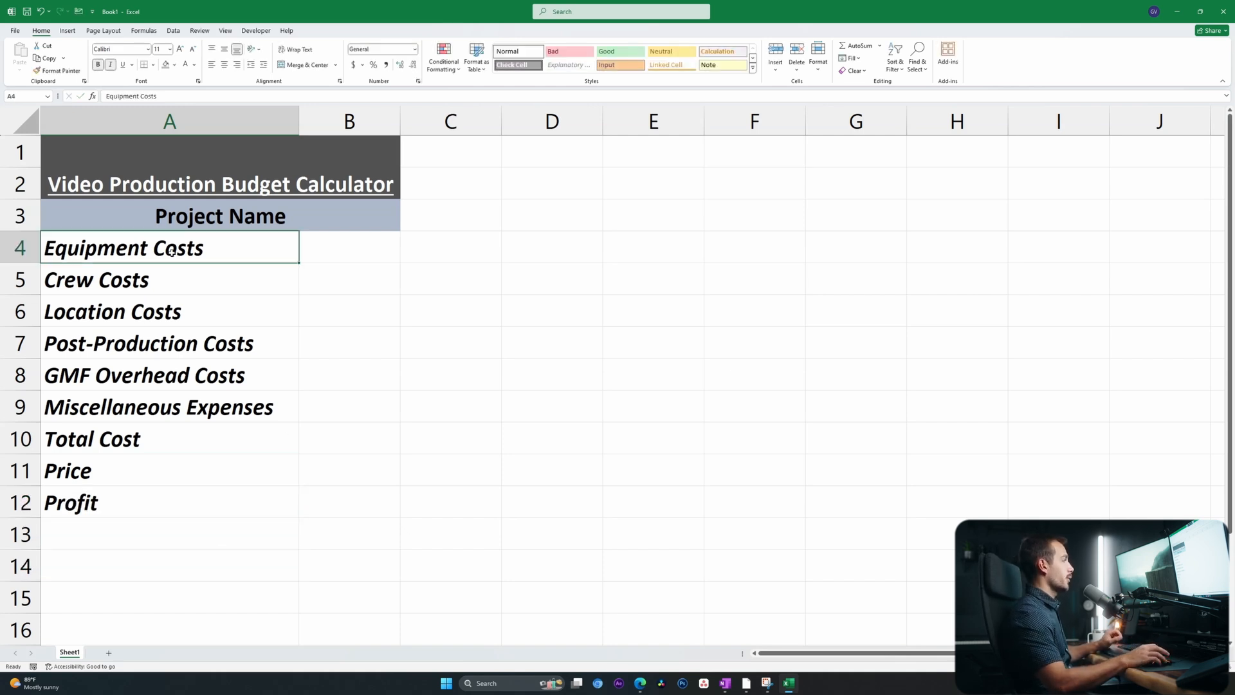
pyautogui.click(134, 318)
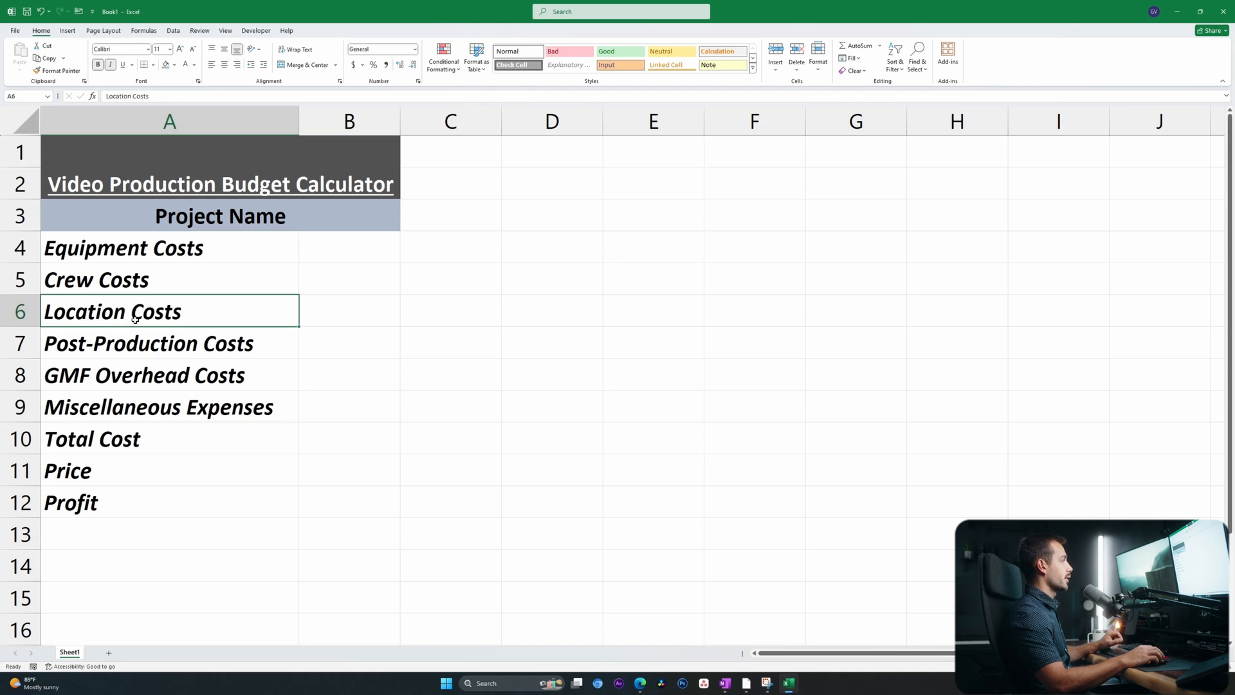
pyautogui.click(151, 253)
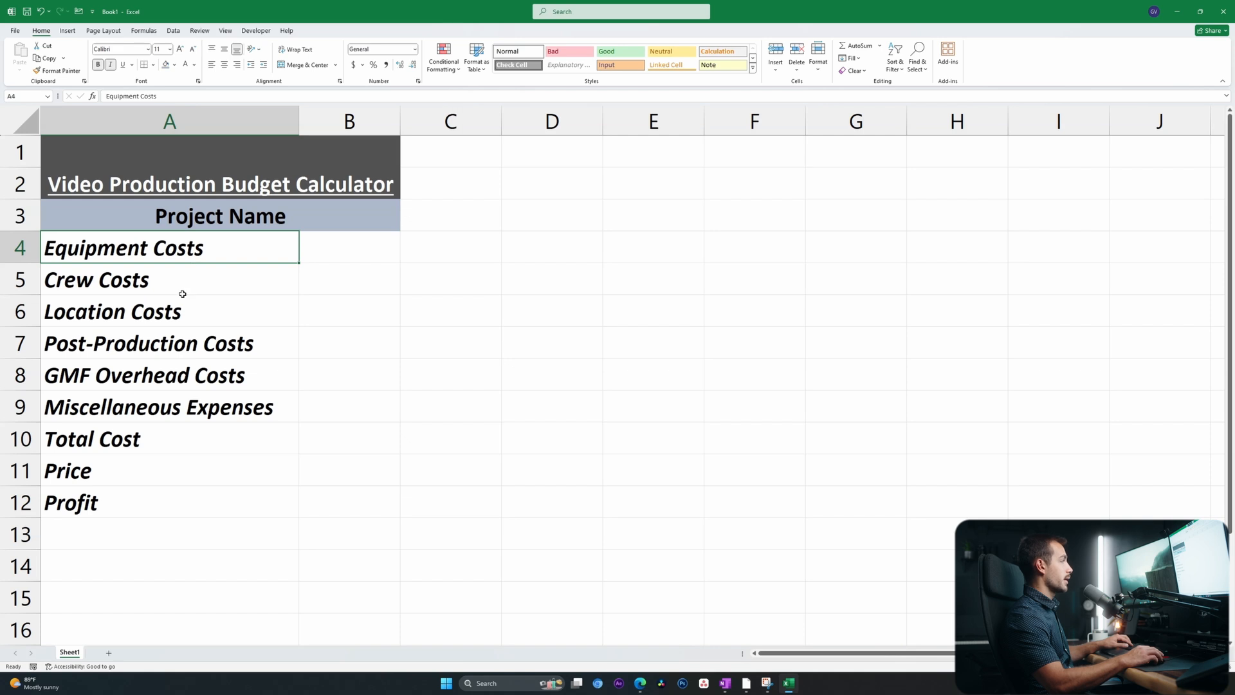
# - Enter the costs 1200, 2400, 350, 1775, 800 and 250 in B4:B9 and apply the dollar Accounting format to them
pyautogui.click(325, 245)
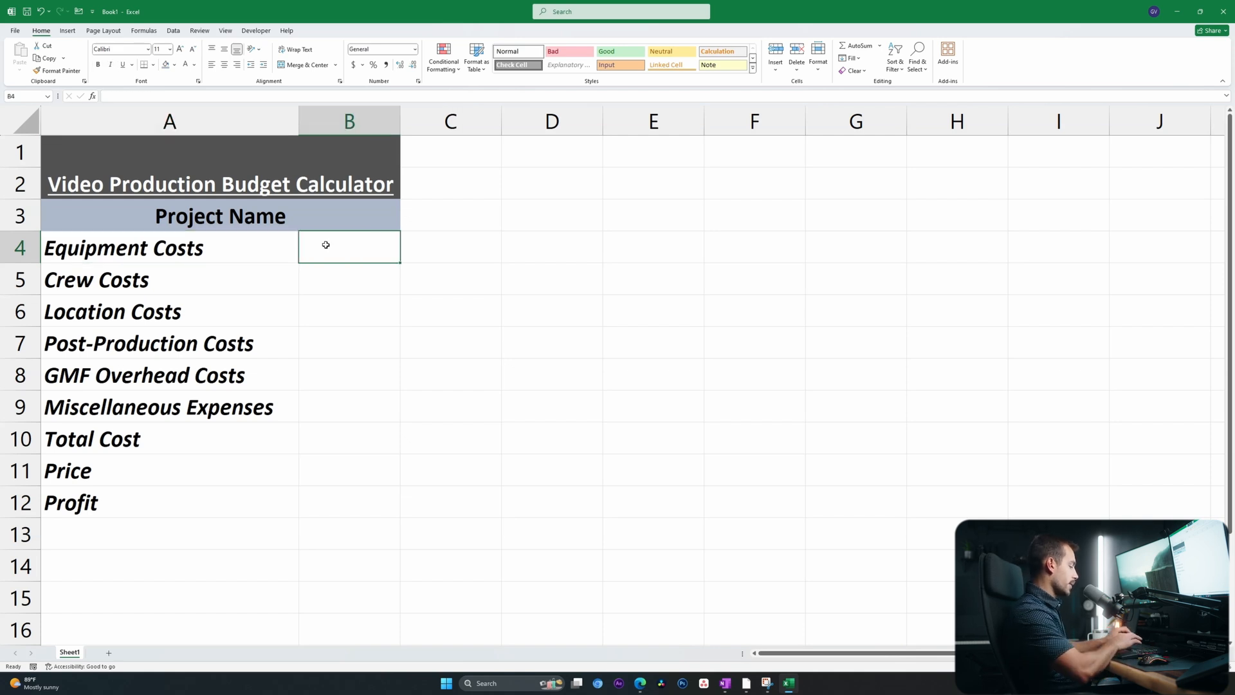
pyautogui.write('1200 2400 350 1775 800 250')
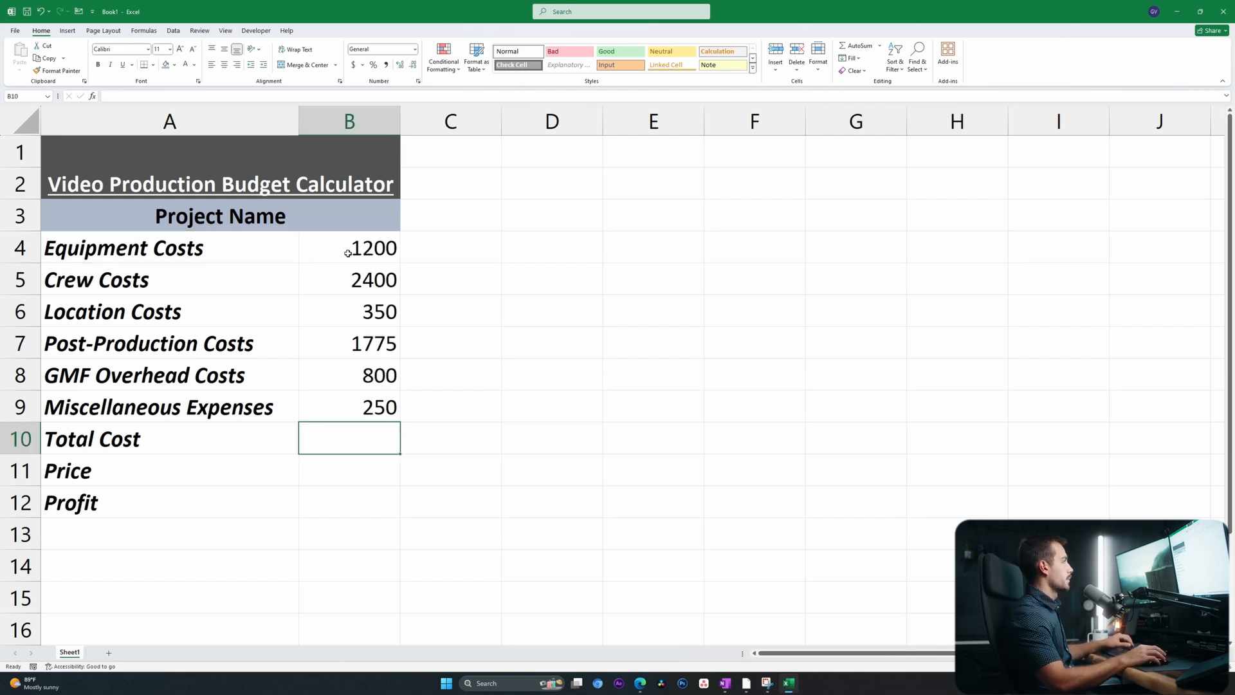
pyautogui.moveTo(347, 253); pyautogui.dragTo(368, 402)
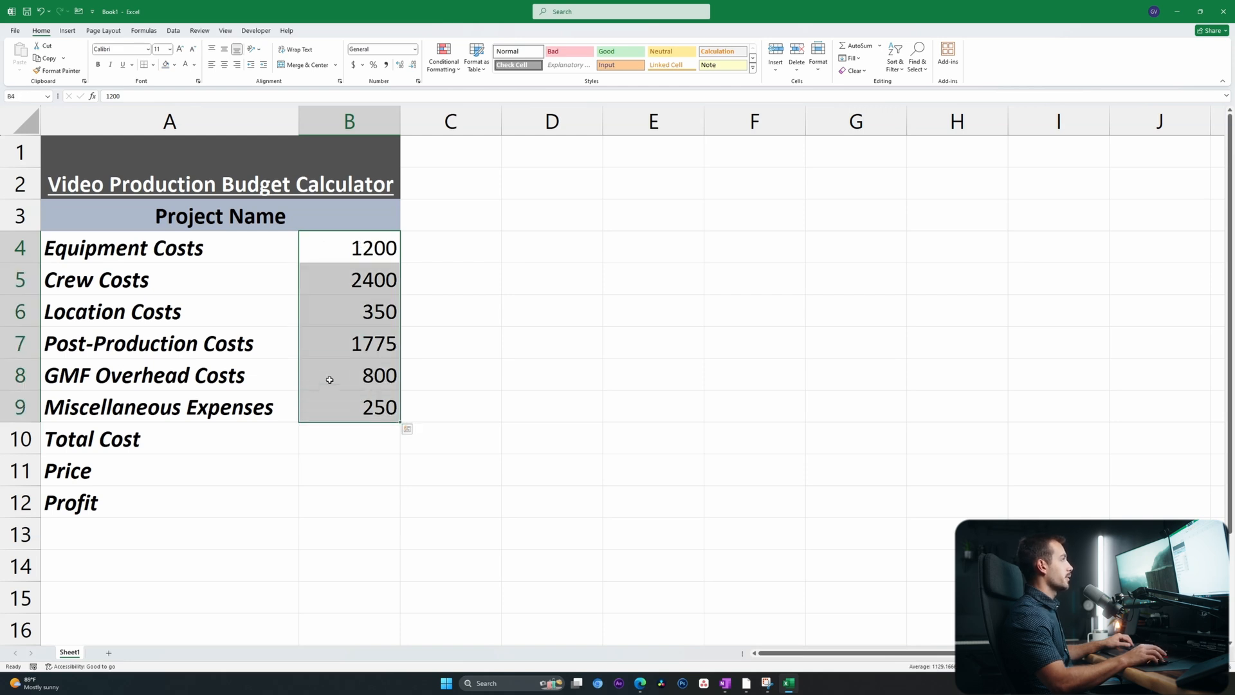
pyautogui.click(356, 67)
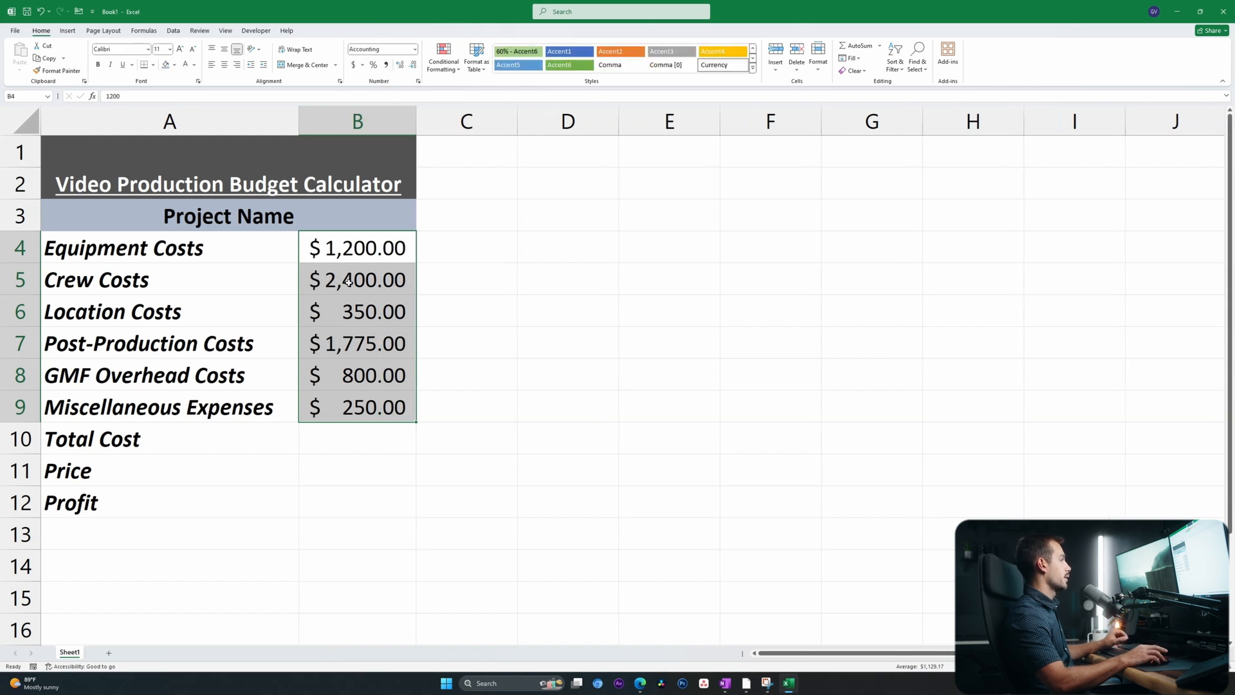
# - Calculate the Total Cost in B10 with a SUM formula over B4:B9
pyautogui.click(347, 412)
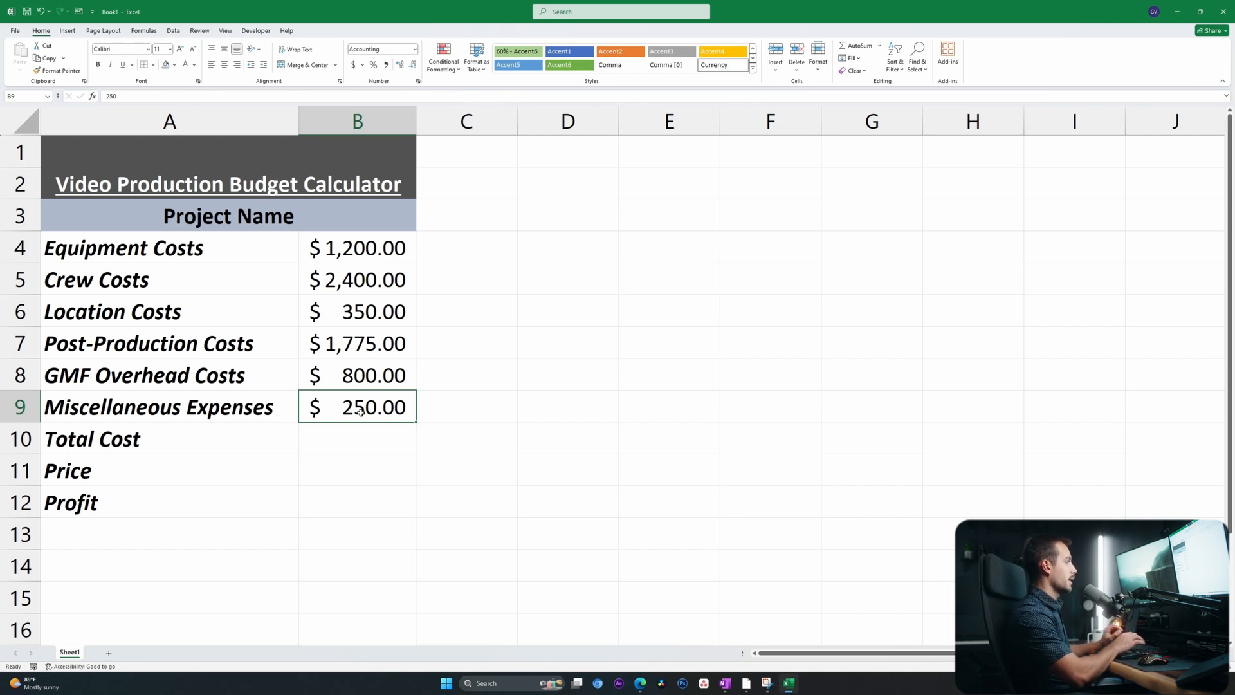
pyautogui.press('Down')
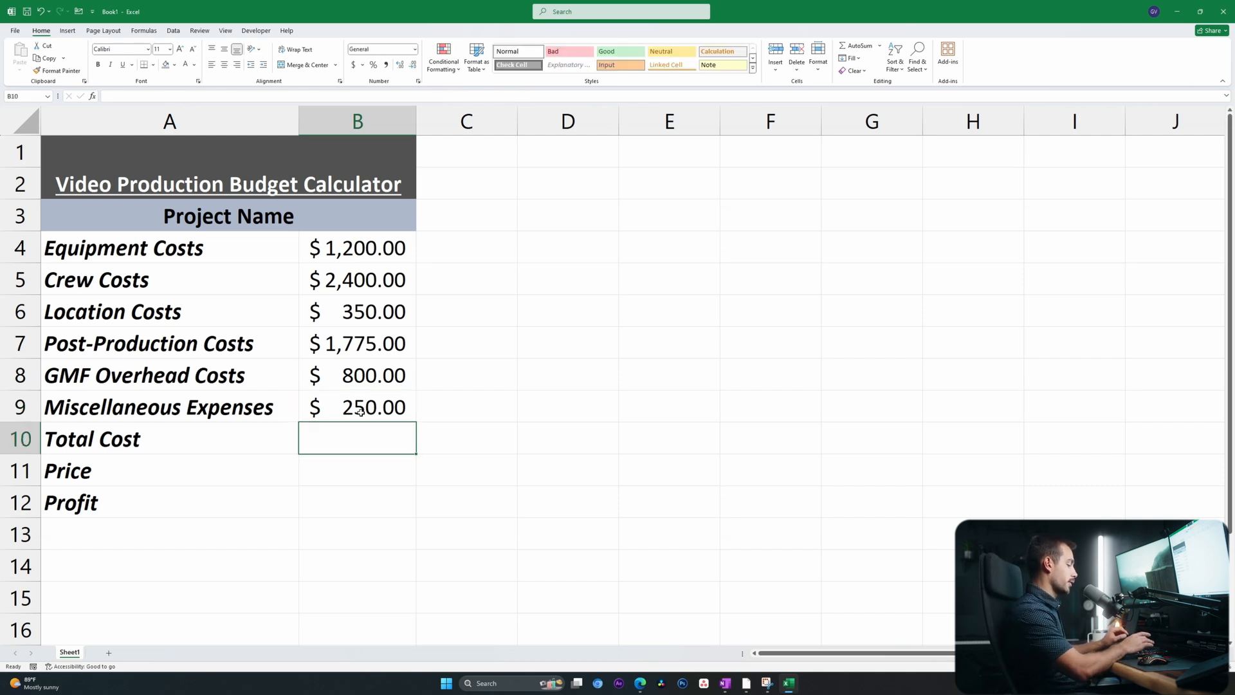
pyautogui.write('=')
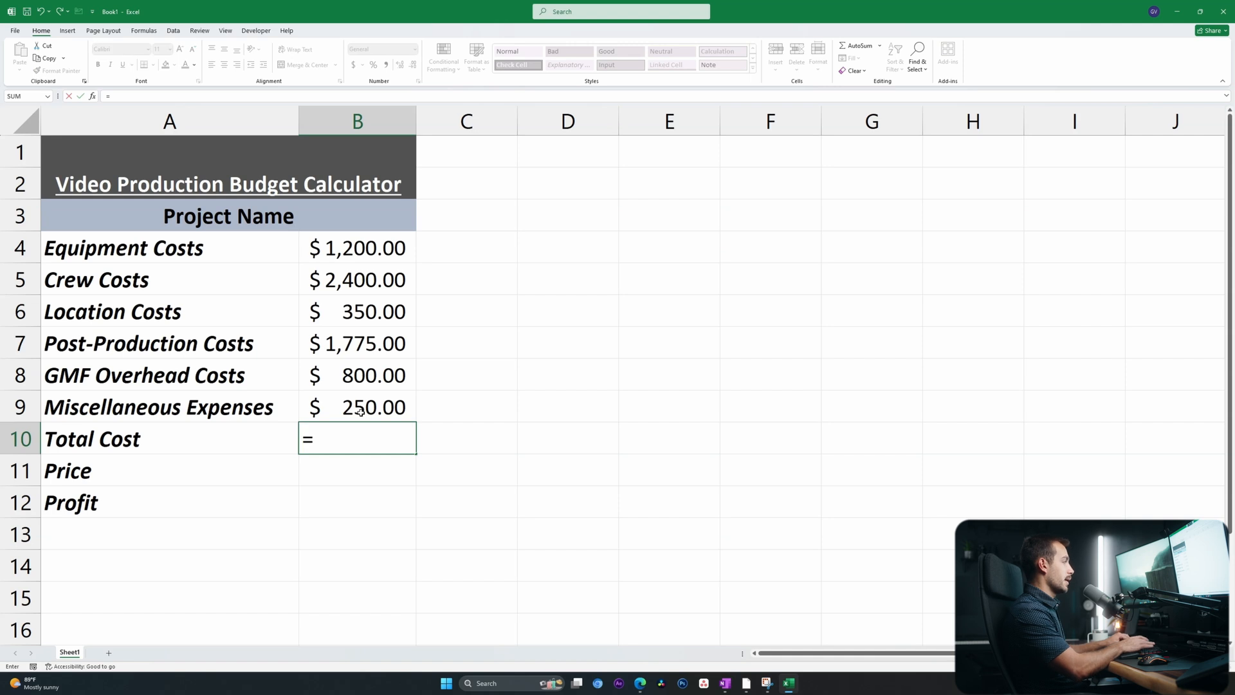
pyautogui.write('sum(')
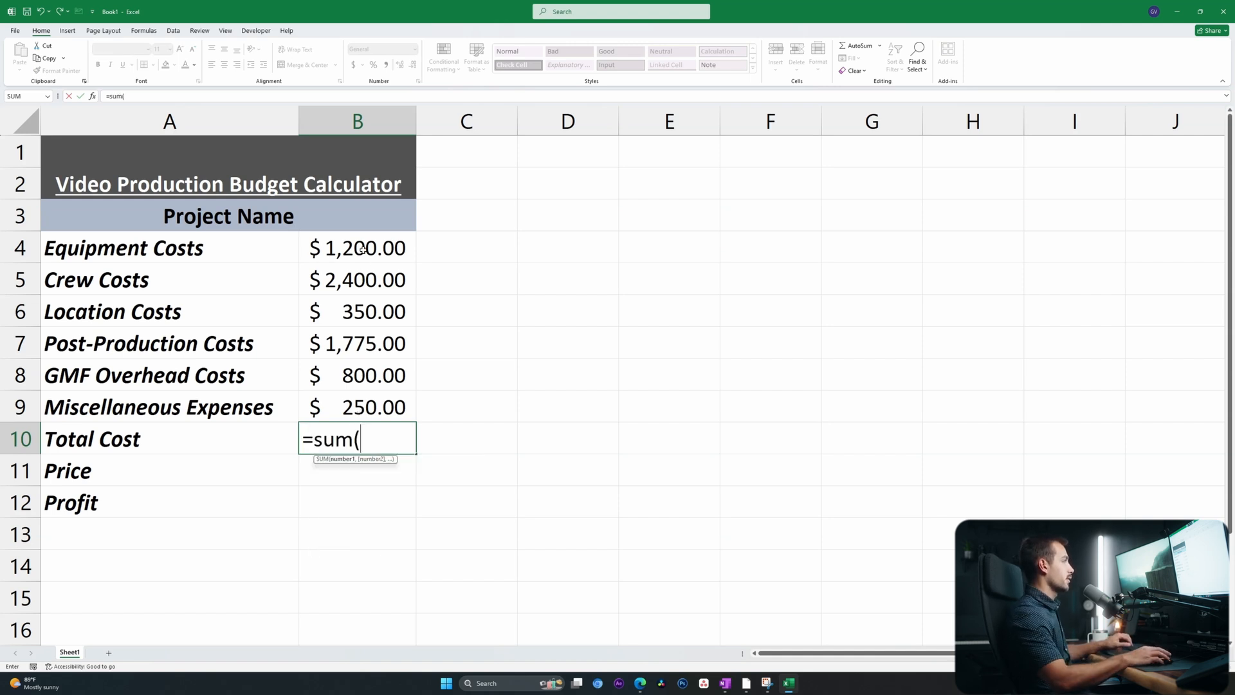
pyautogui.moveTo(363, 251); pyautogui.dragTo(366, 400)
pyautogui.press('Return')
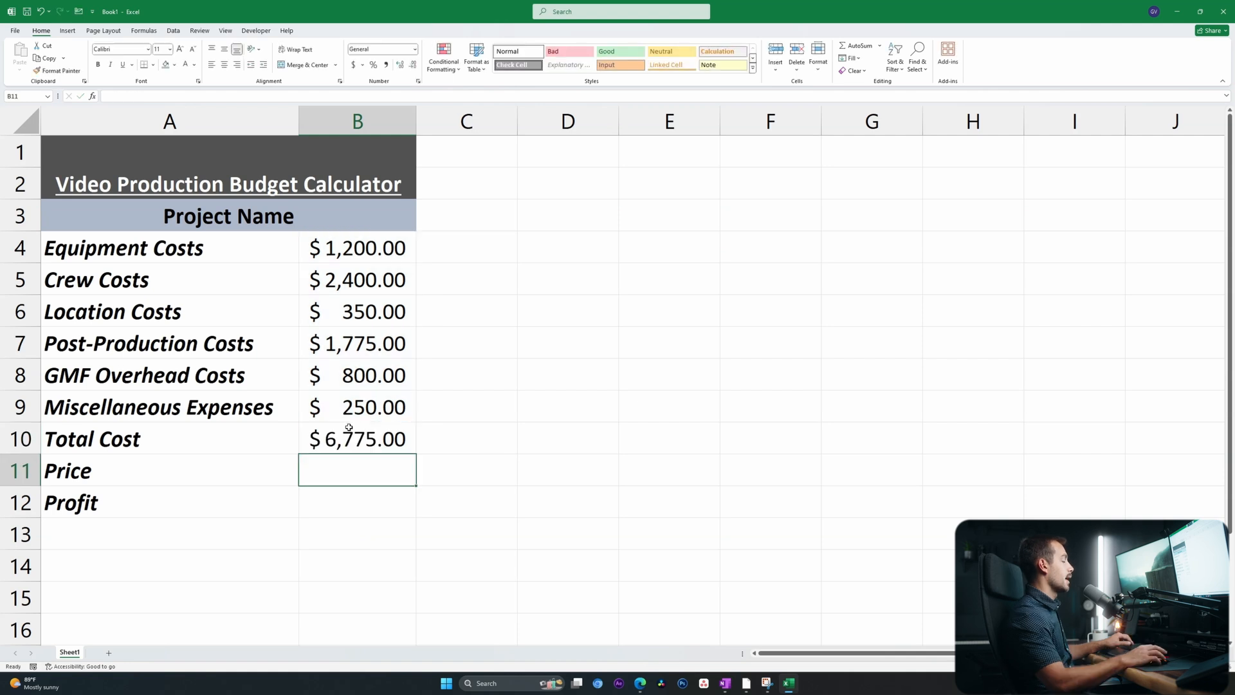
# - Insert a new row above Miscellaneous Expenses and label it Fuel Costs in A9
pyautogui.click(330, 441)
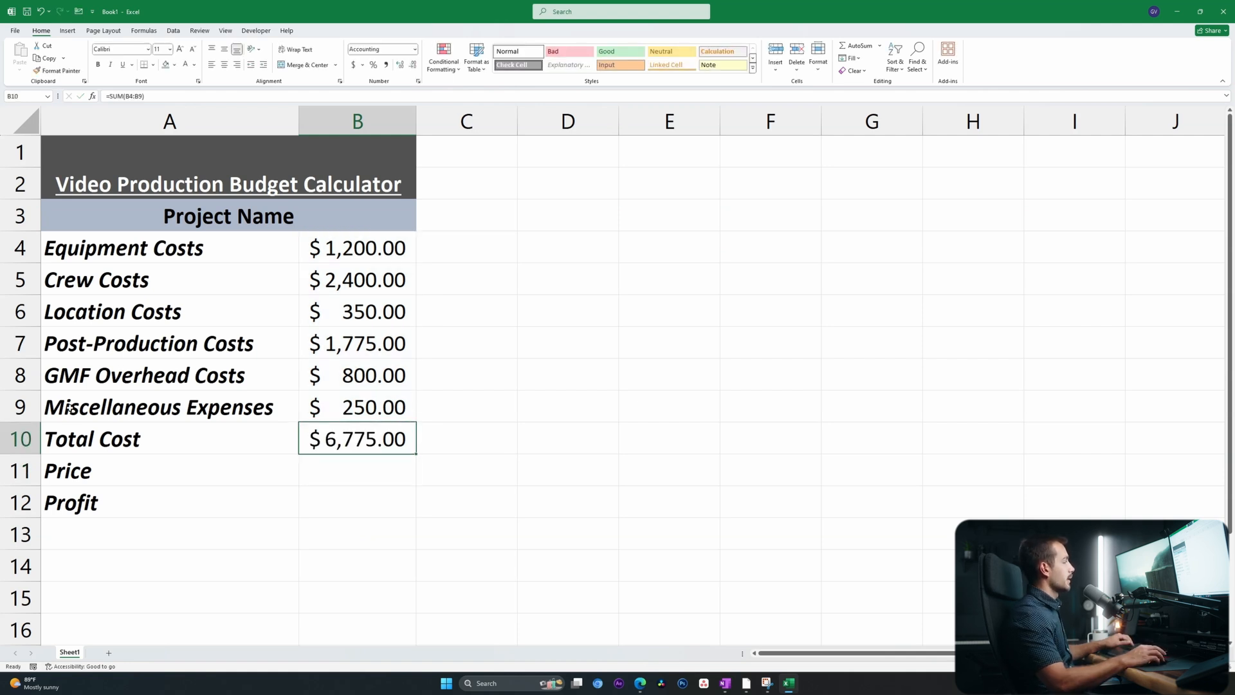
pyautogui.click(20, 406)
pyautogui.rightClick(27, 409)
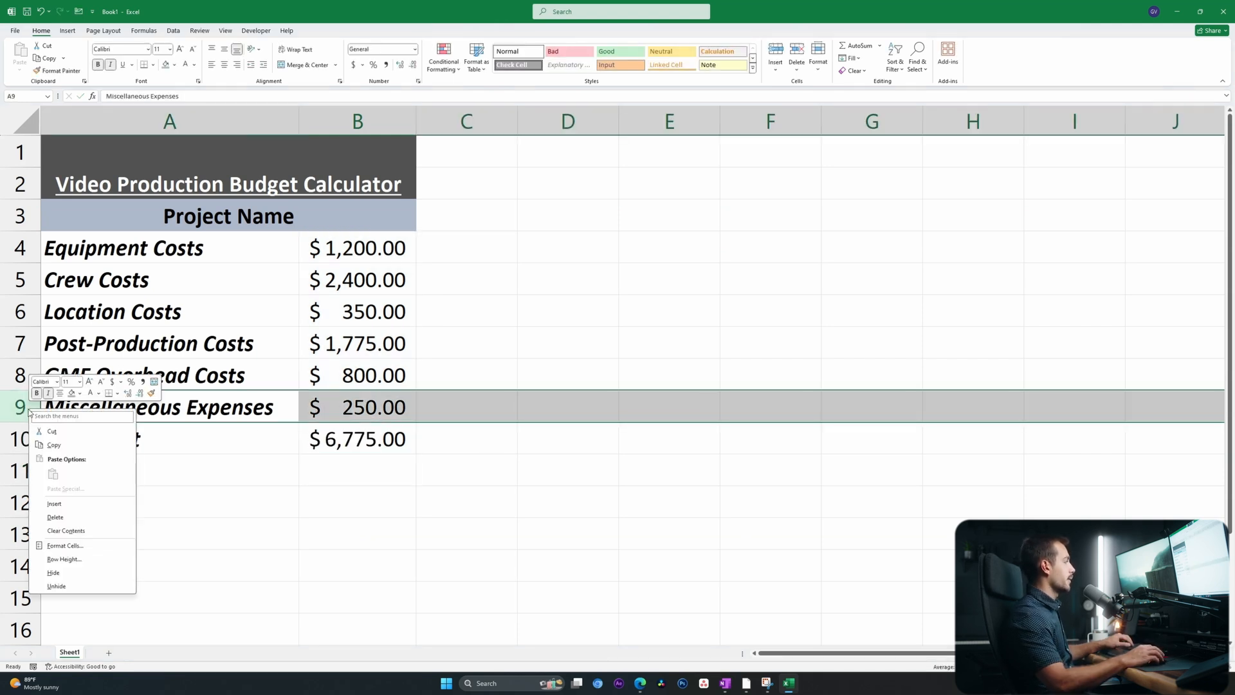
pyautogui.click(54, 503)
pyautogui.click(76, 405)
pyautogui.write('Fuel Costs')
# - Enter a fuel cost of 100 in B9 and check the Total Cost formula in B11
pyautogui.click(335, 407)
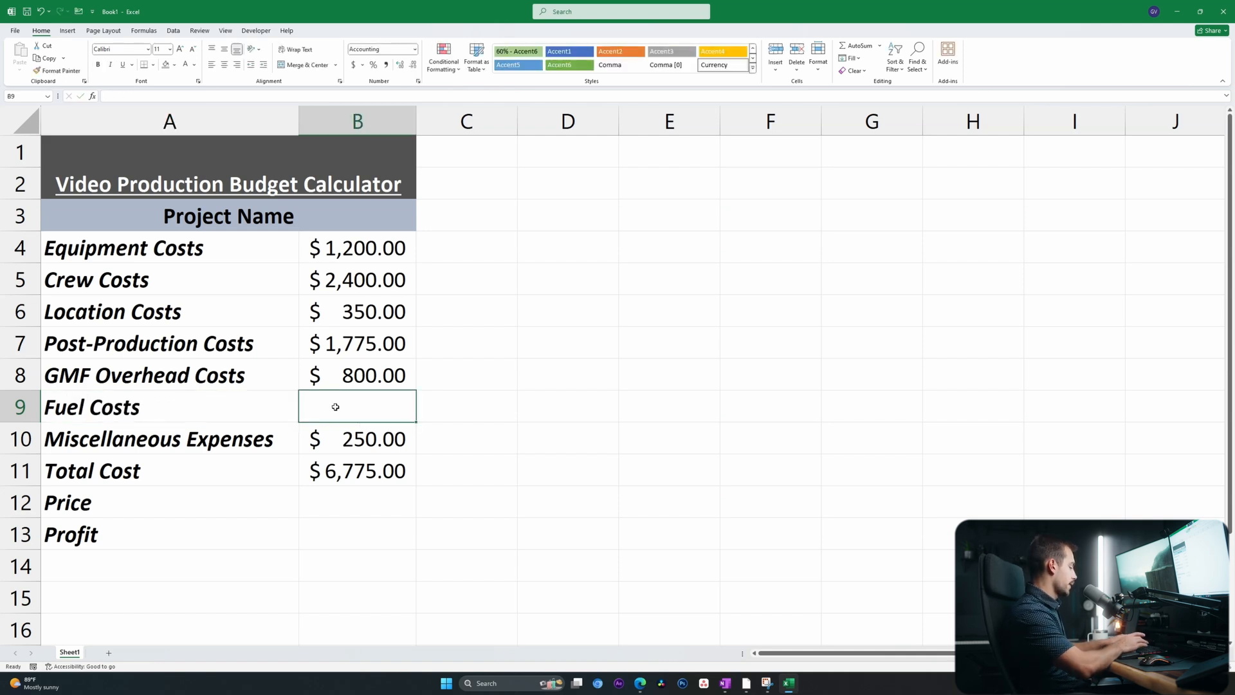
pyautogui.write('100')
pyautogui.press('Return')
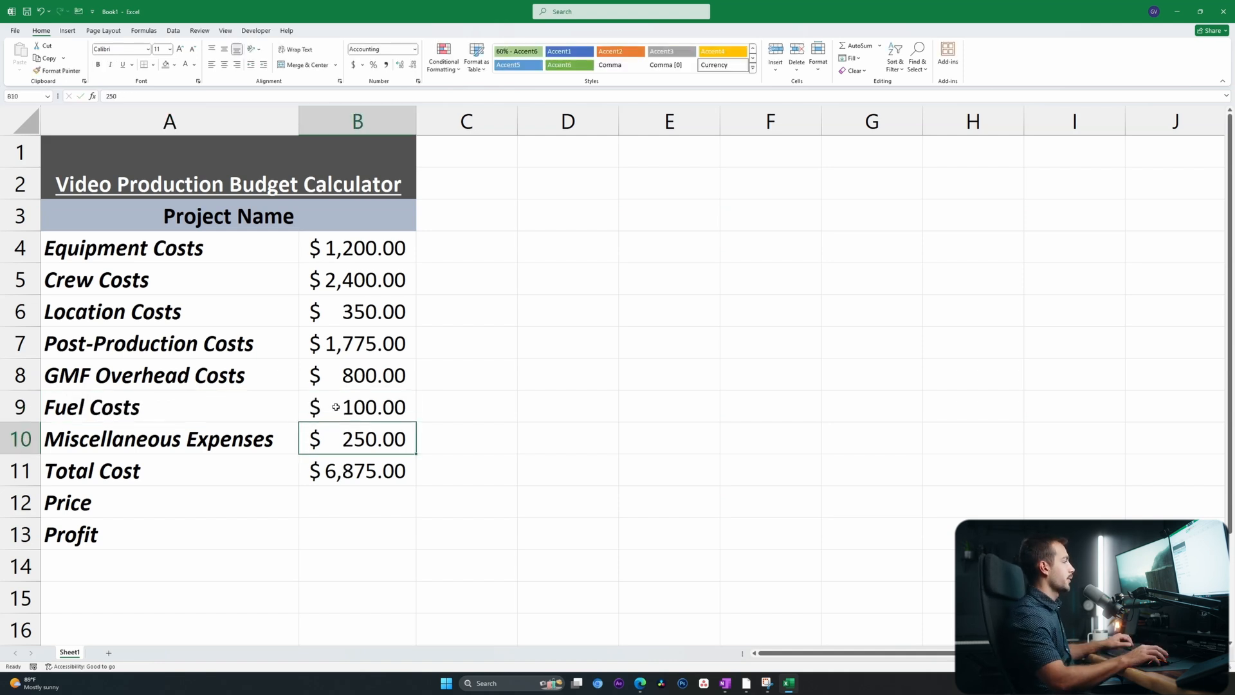
pyautogui.click(354, 473)
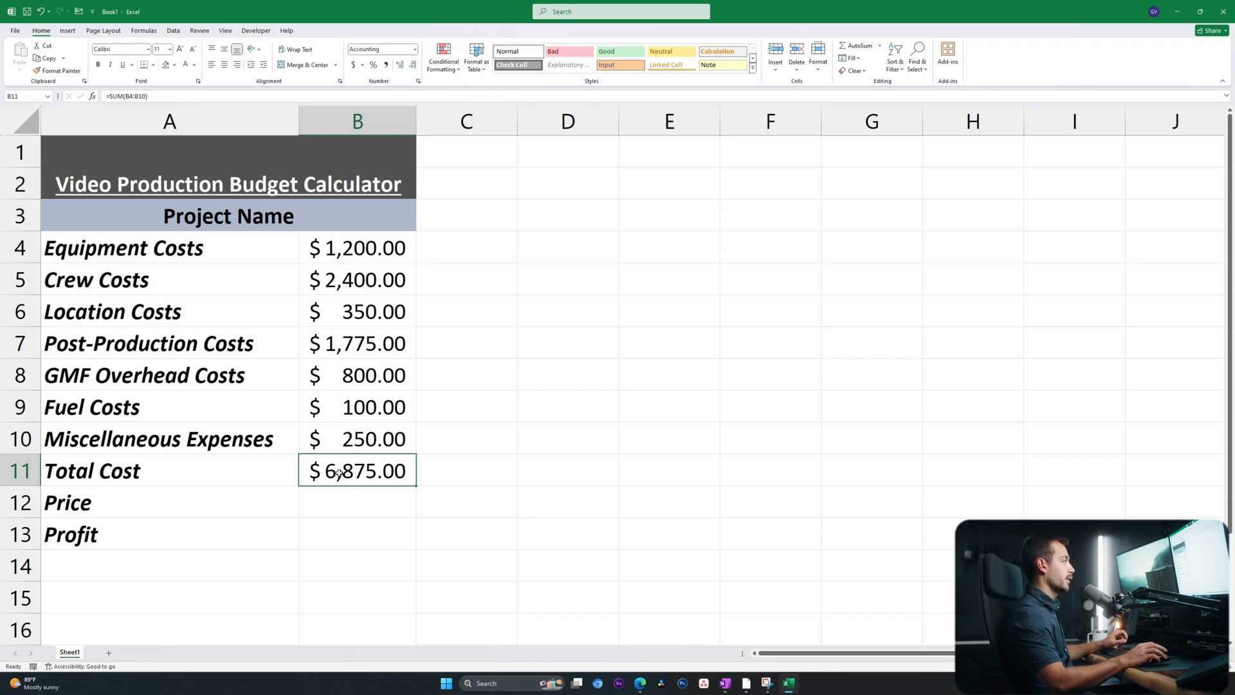
# - Enter a price of 10500 in B12
pyautogui.click(336, 499)
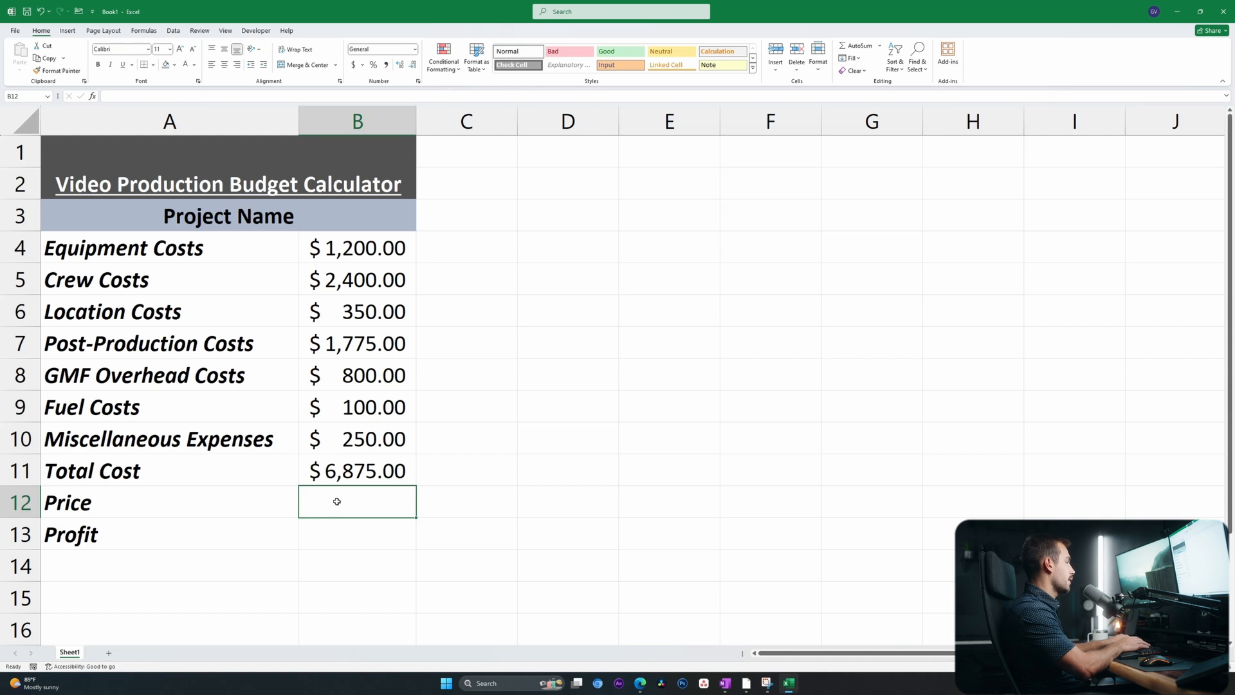
pyautogui.write('10500')
pyautogui.press('Return')
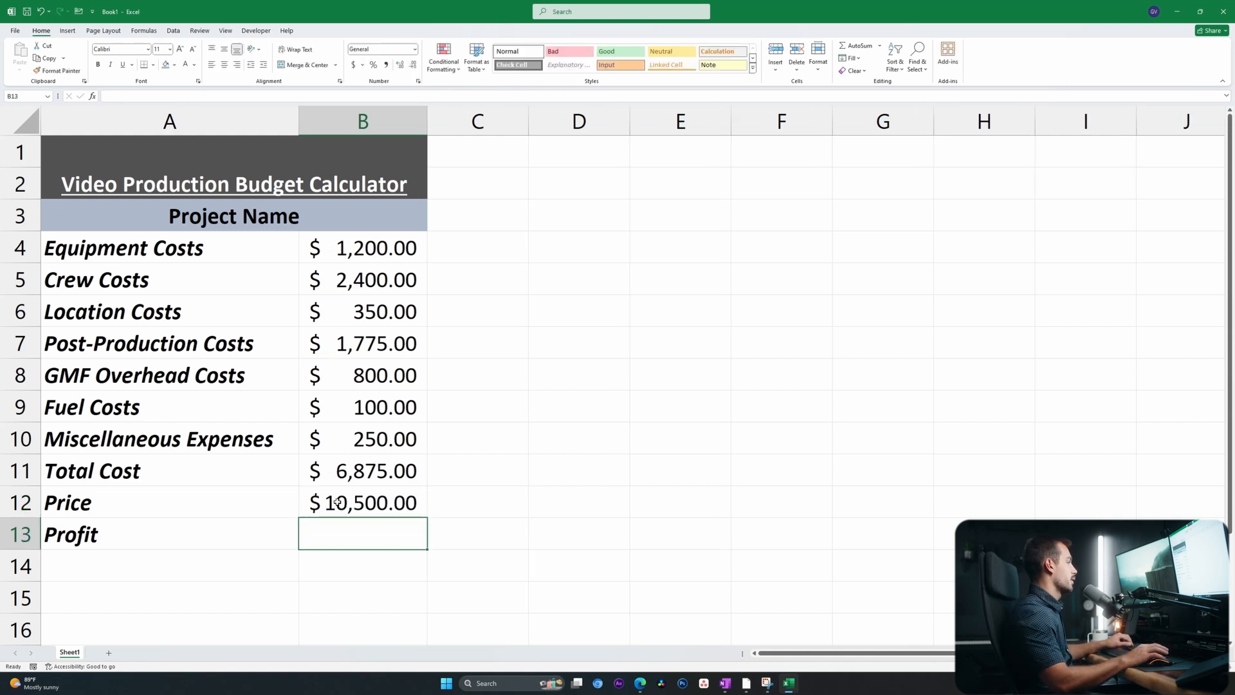
# - Calculate the Profit in B13 by subtracting Total Cost from Price with the formula =b12-b11
pyautogui.press('Up')
pyautogui.press('Up')
pyautogui.click(354, 534)
pyautogui.write('=')
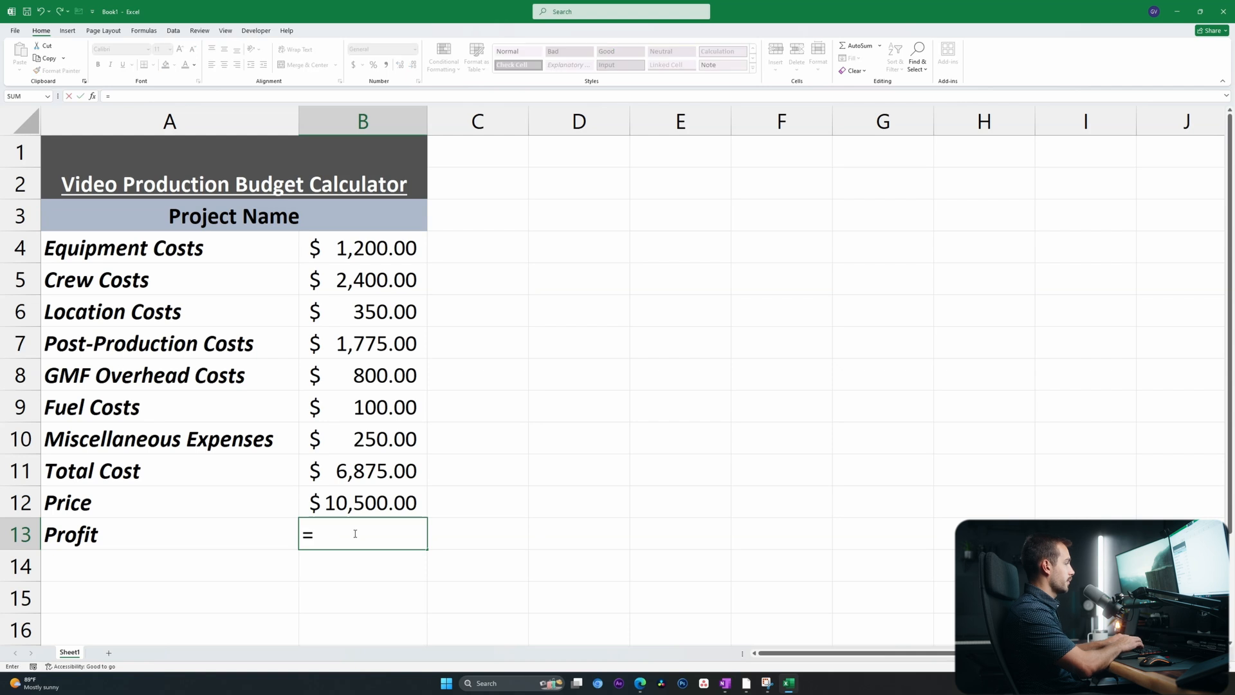
pyautogui.write('b12-b11')
pyautogui.press('Return')
pyautogui.click(354, 533)
# - Fill the Profit row cells A13:B13 with light green
pyautogui.click(296, 563)
pyautogui.scroll(-2, 146, 395)
pyautogui.click(224, 348)
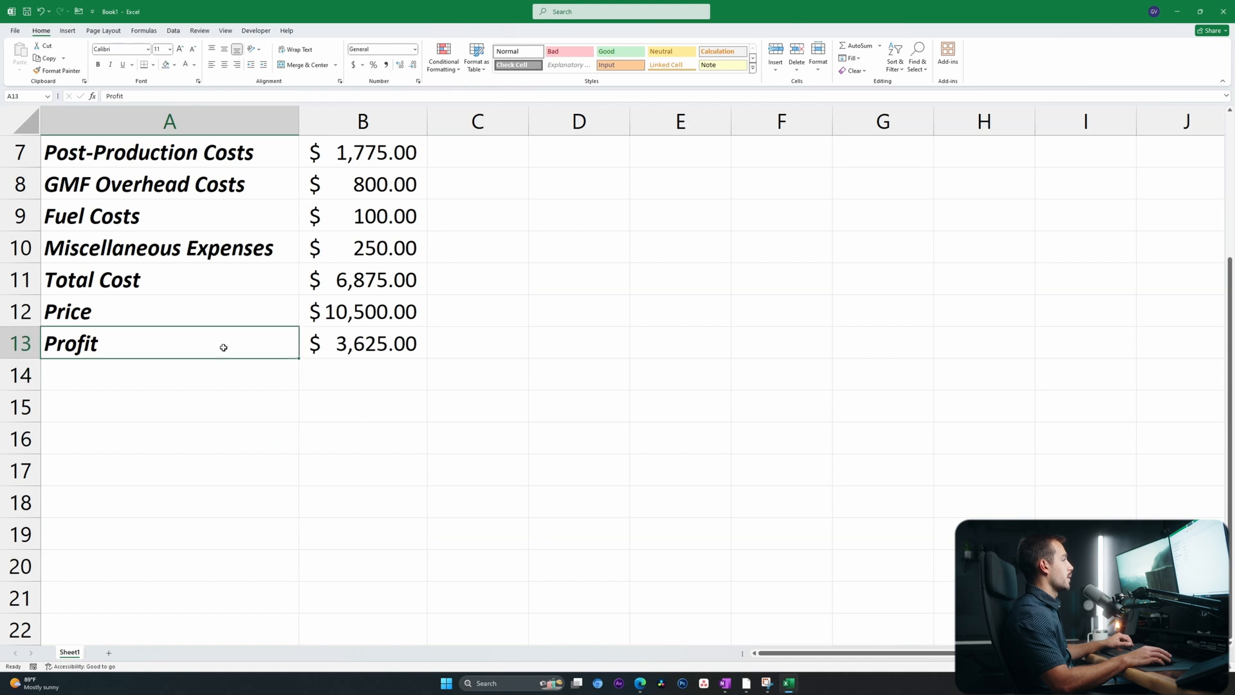
pyautogui.moveTo(223, 347); pyautogui.dragTo(354, 344)
pyautogui.scroll(2, 296, 241)
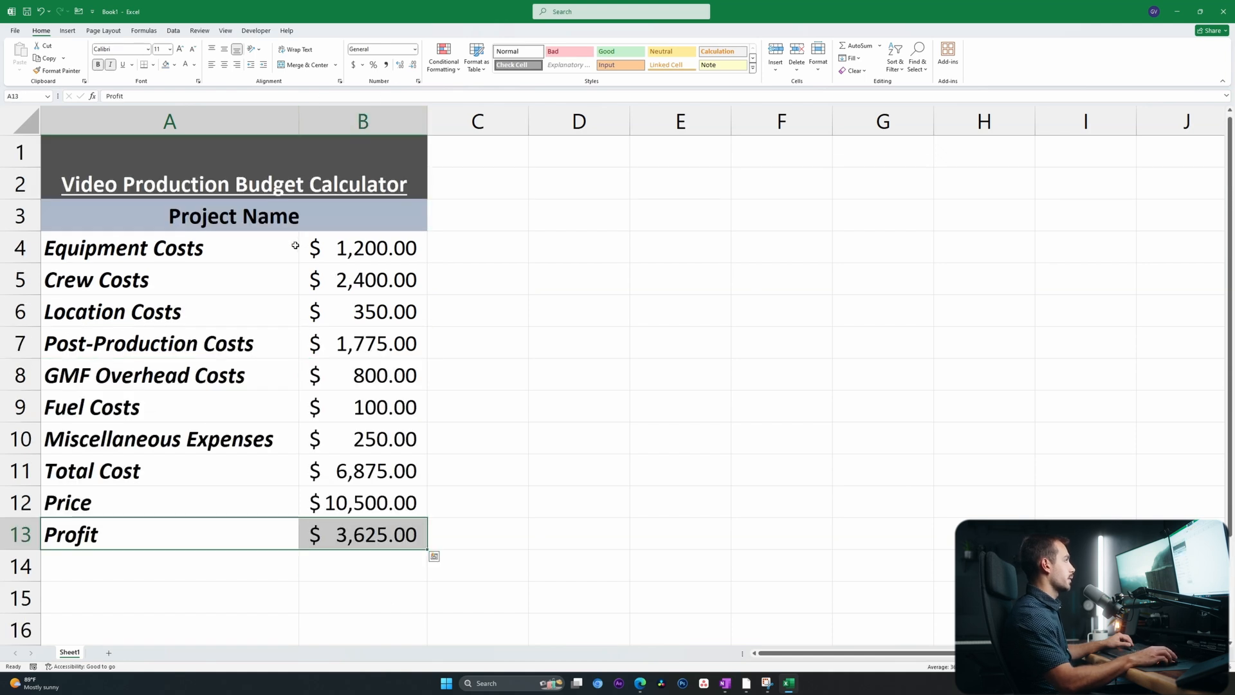
pyautogui.click(174, 64)
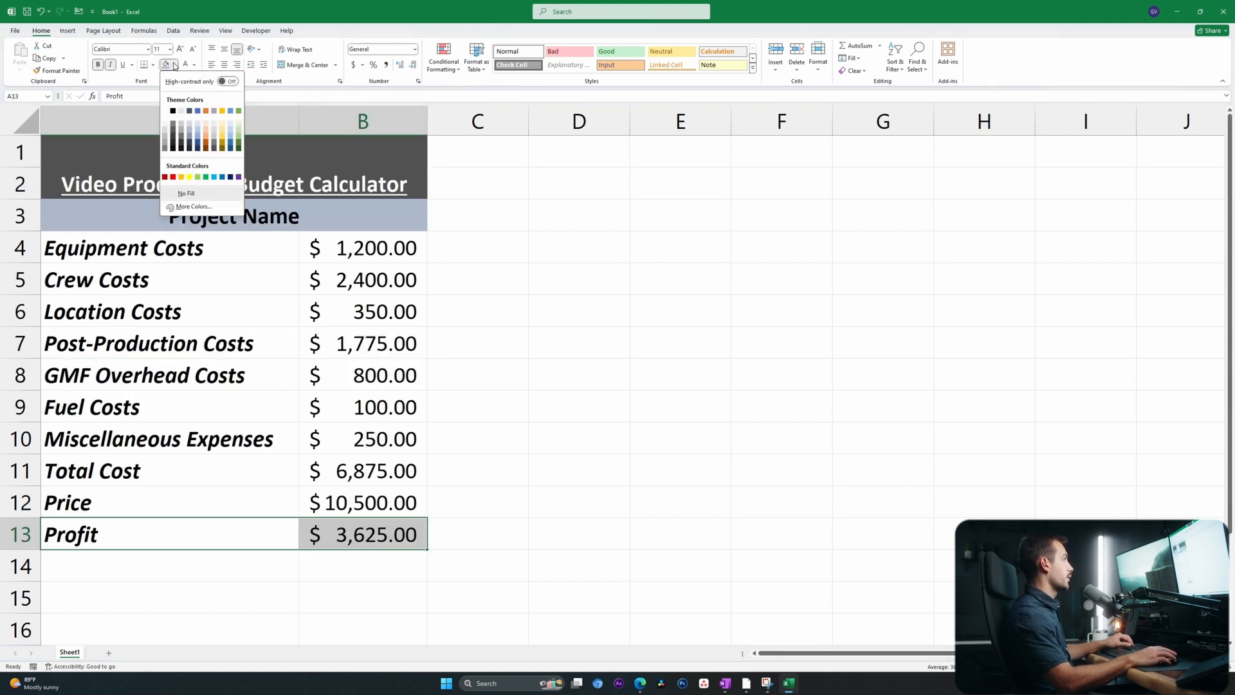
pyautogui.click(240, 130)
pyautogui.click(478, 565)
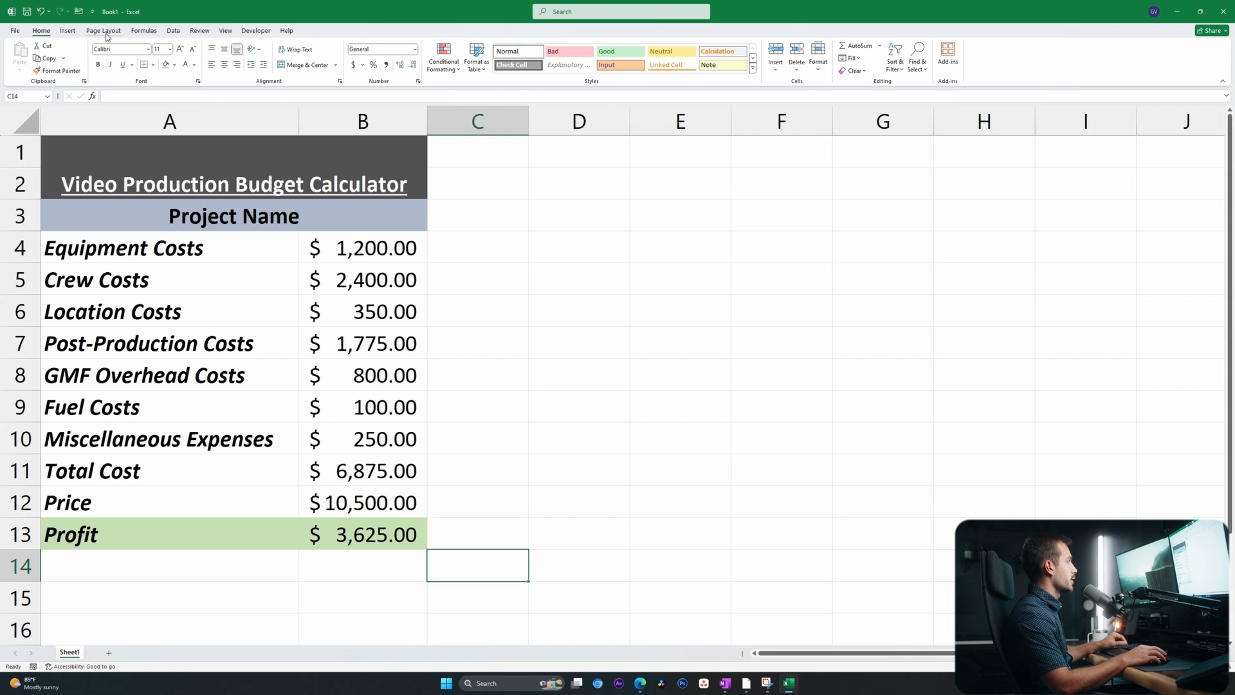
# - Turn off the display of gridlines on the worksheet
pyautogui.click(104, 31)
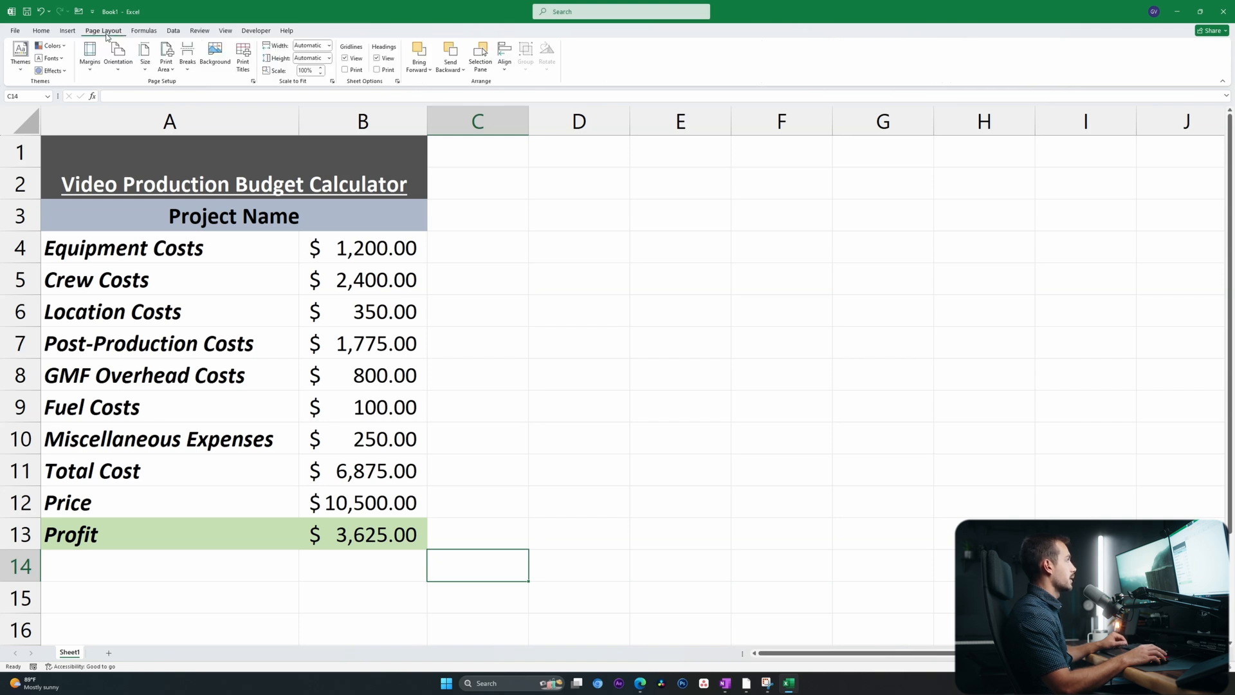
pyautogui.click(346, 58)
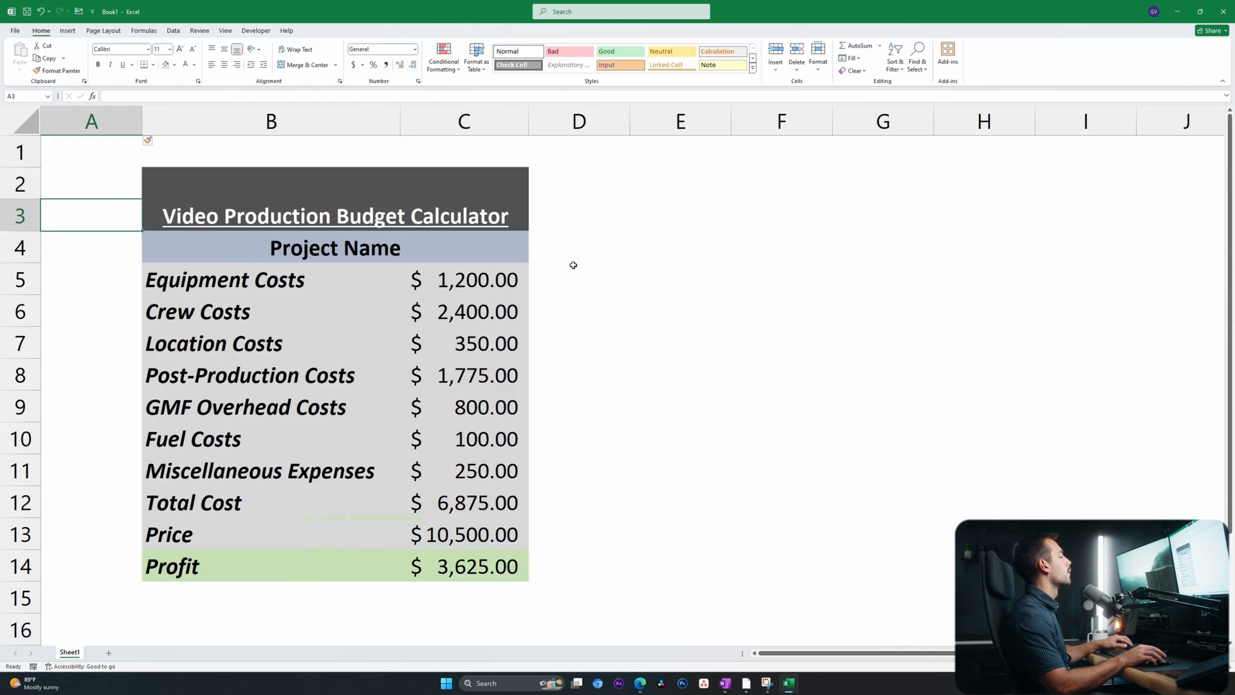
pyautogui.click(574, 266)
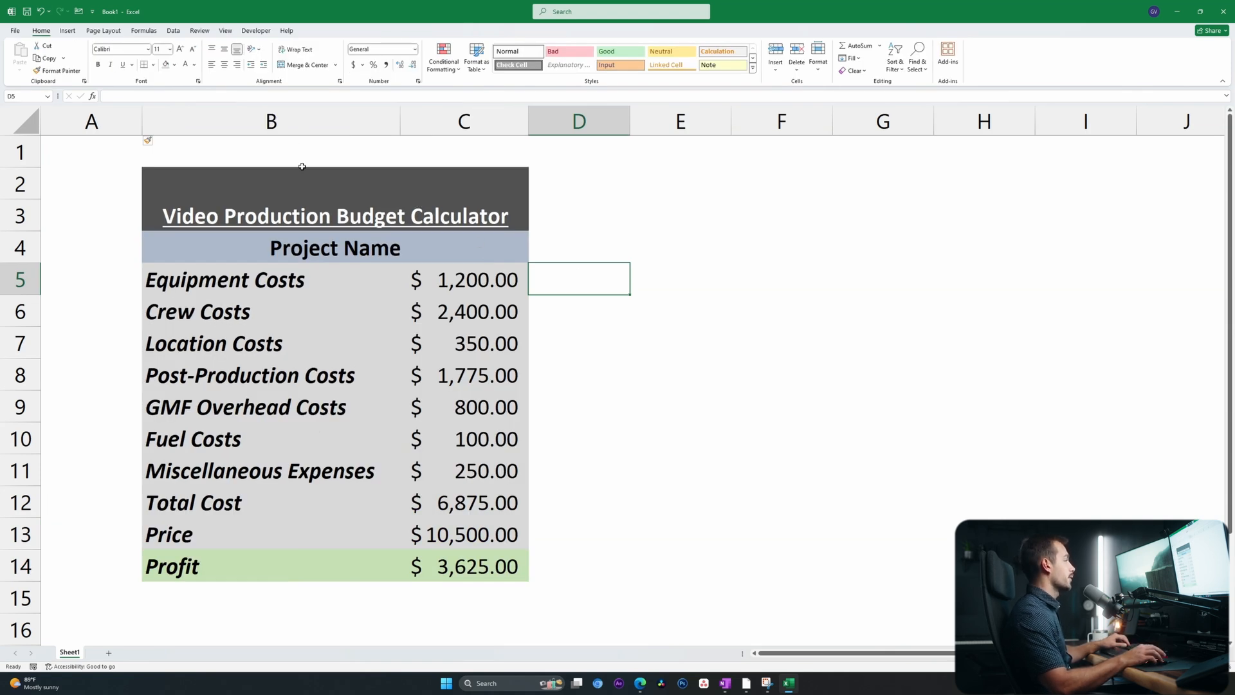
pyautogui.scroll(-6, 397, 312)
pyautogui.scroll(6, 397, 312)
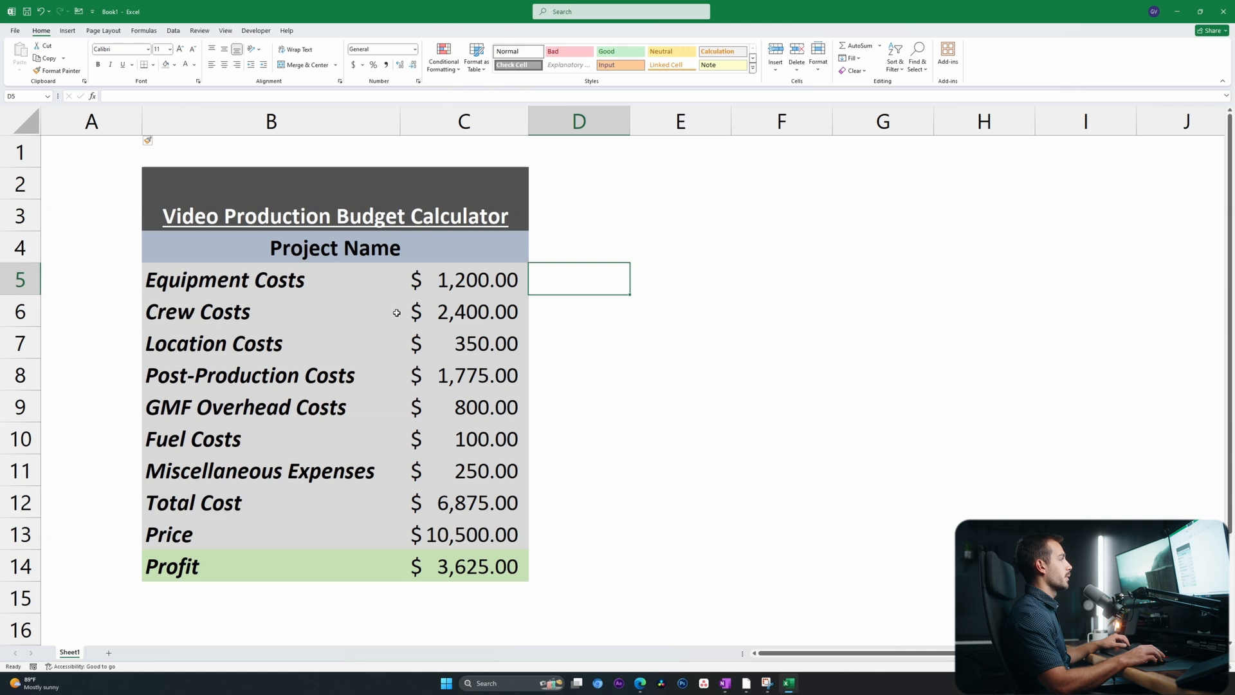
pyautogui.press('alt')
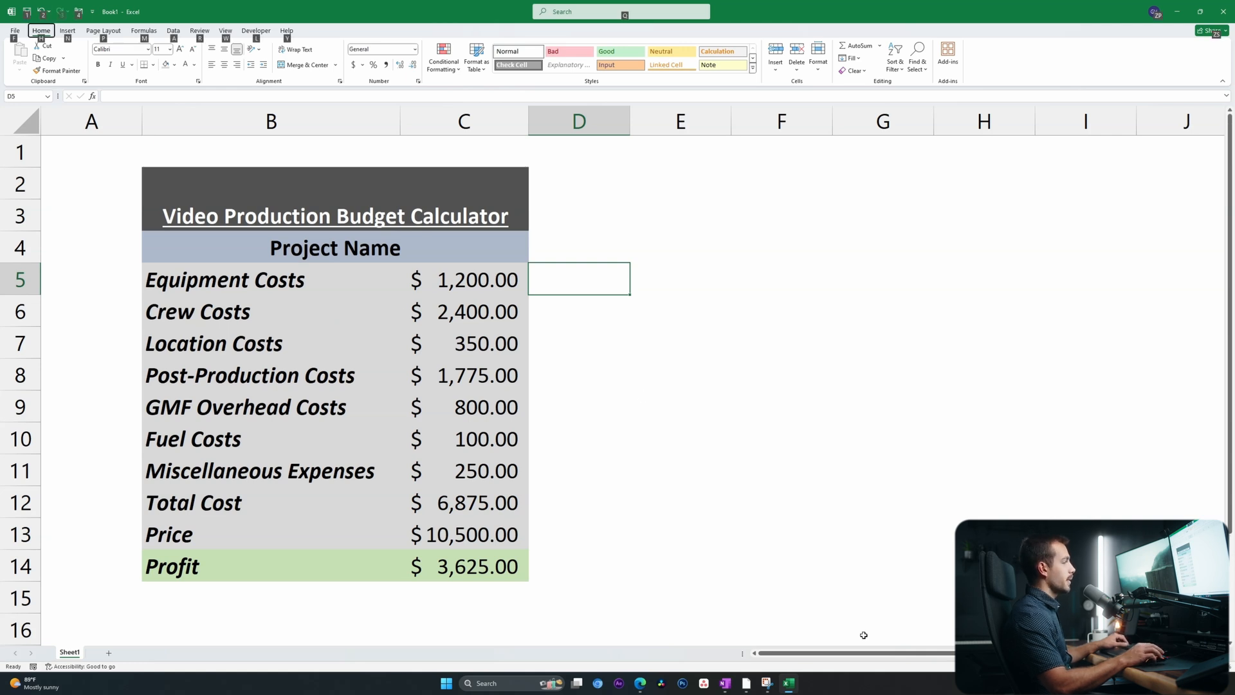
pyautogui.click(316, 286)
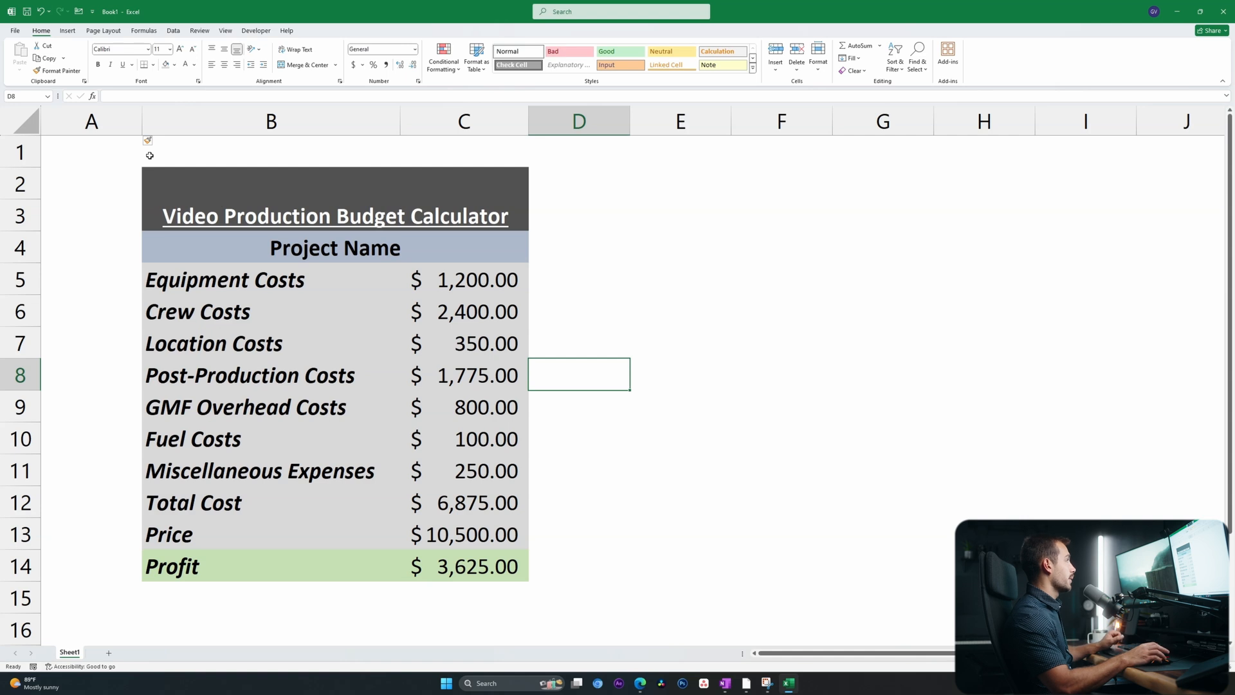
# - Start saving the workbook under a new name from the OneDrive Documents folder, with the file name Video Production Budget Calculator
pyautogui.click(15, 30)
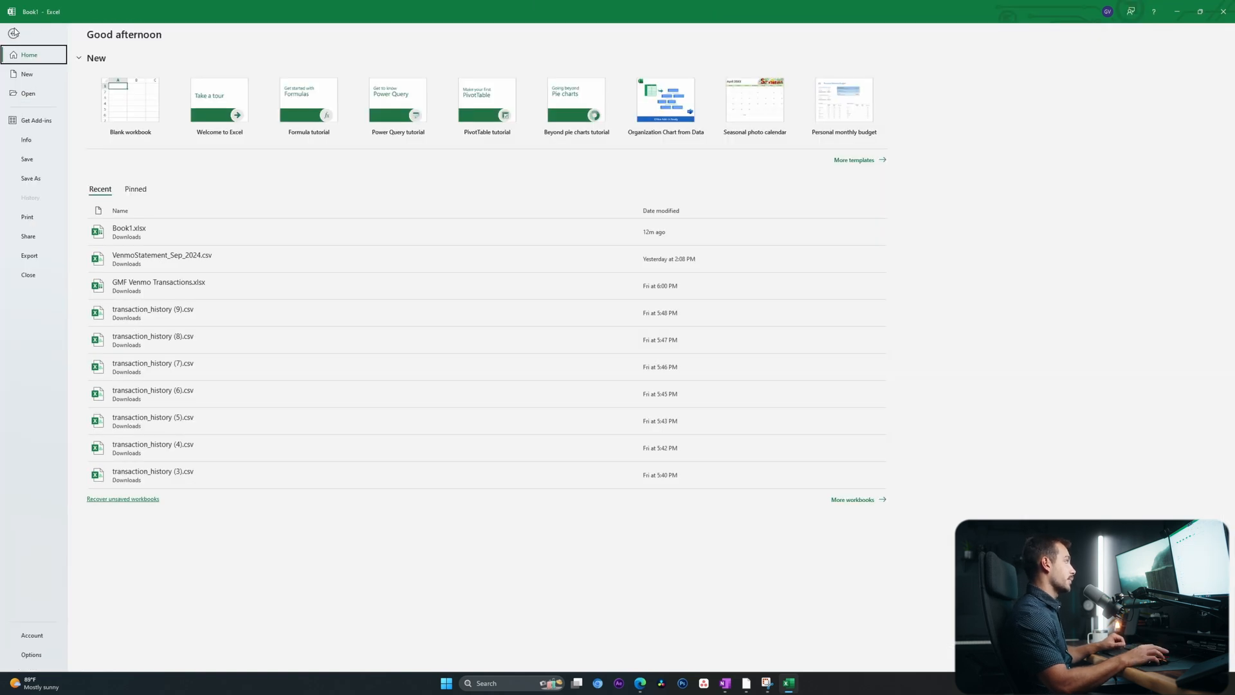
pyautogui.click(34, 178)
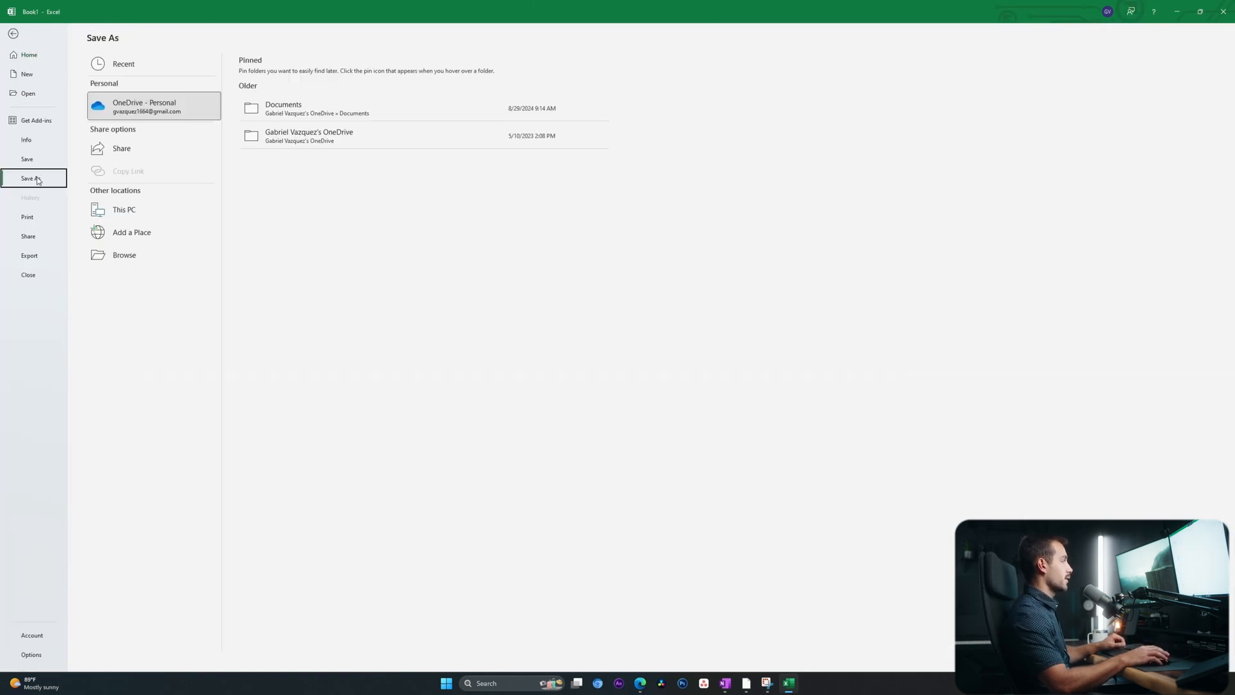
pyautogui.click(283, 109)
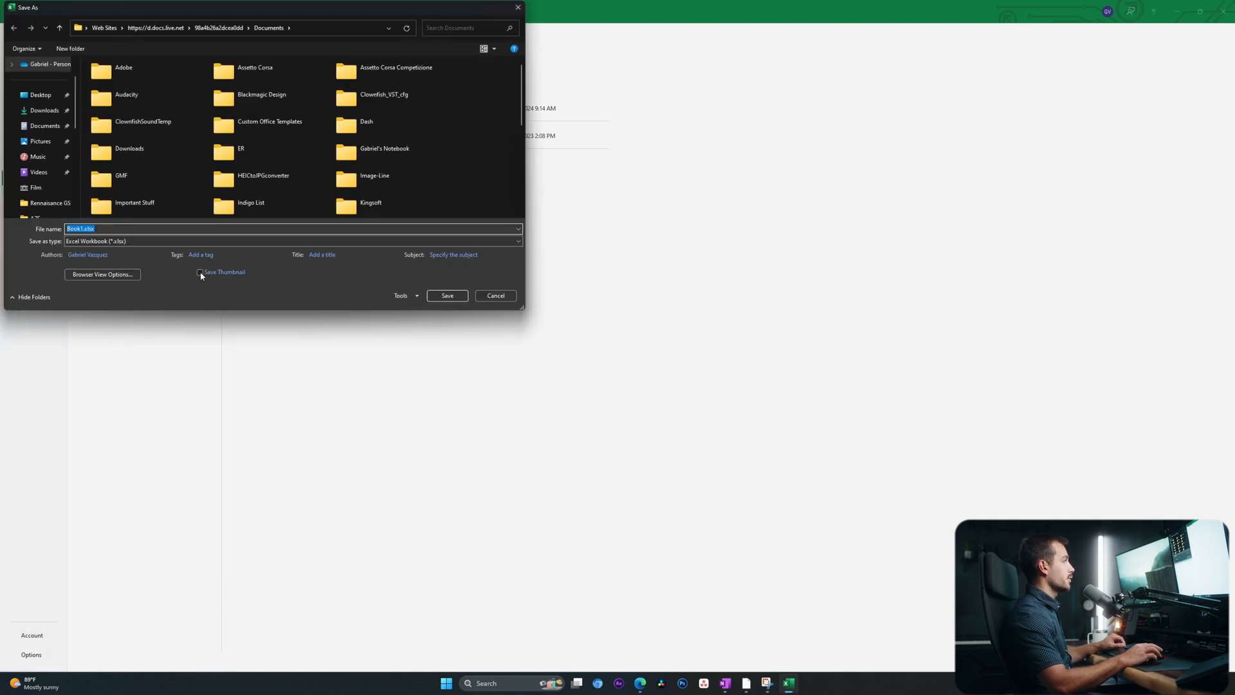
pyautogui.click(82, 229)
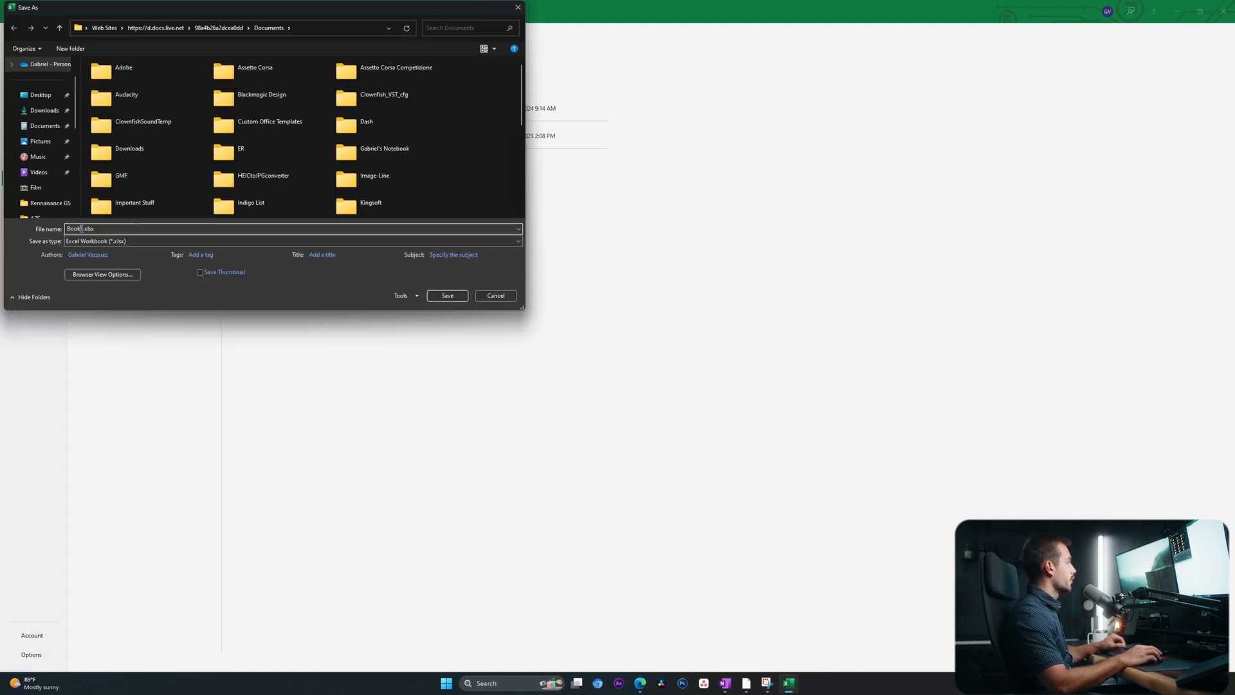
pyautogui.doubleClick(82, 230)
pyautogui.write('Video Production Budget Calculator')
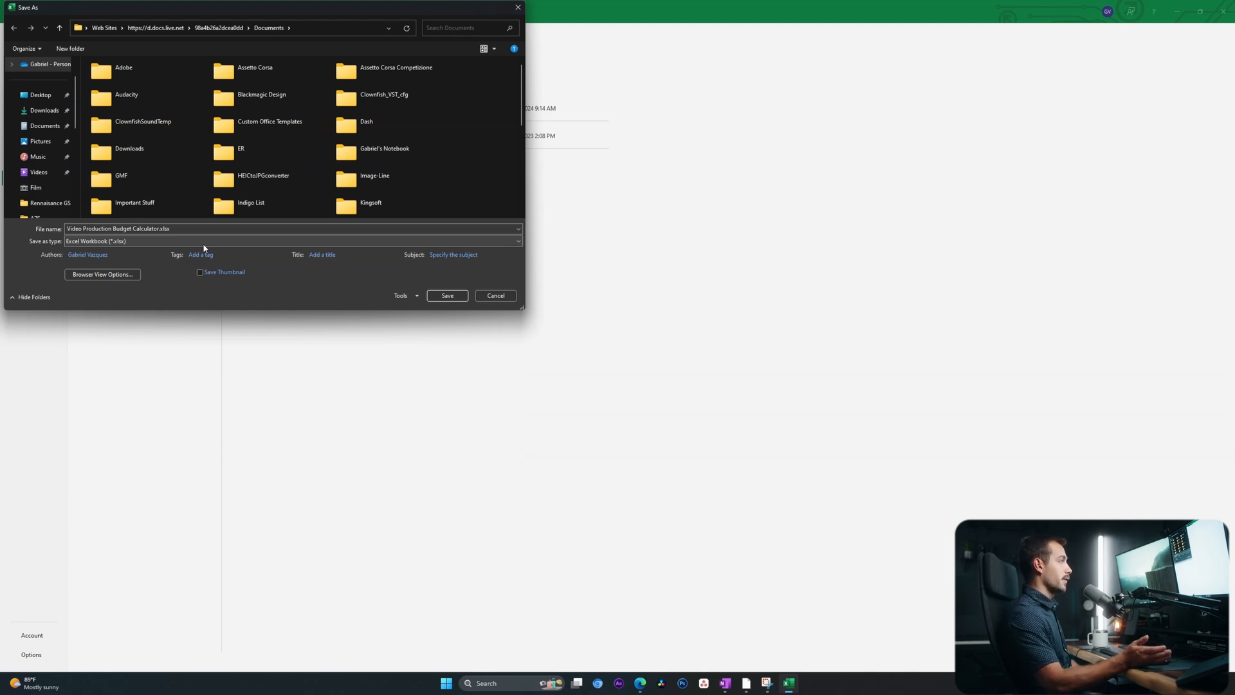
# - Set the file type to Excel Template (*.xltx) and save the file in the Custom Office Templates folder
pyautogui.click(186, 243)
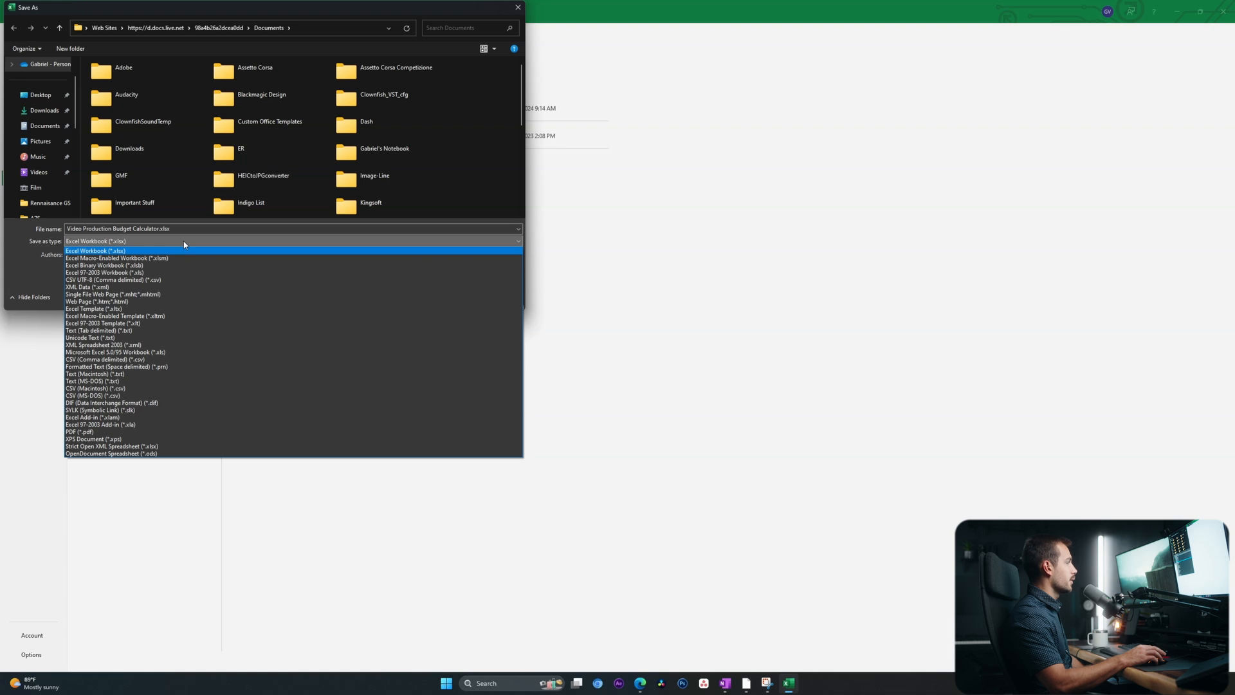
pyautogui.click(113, 308)
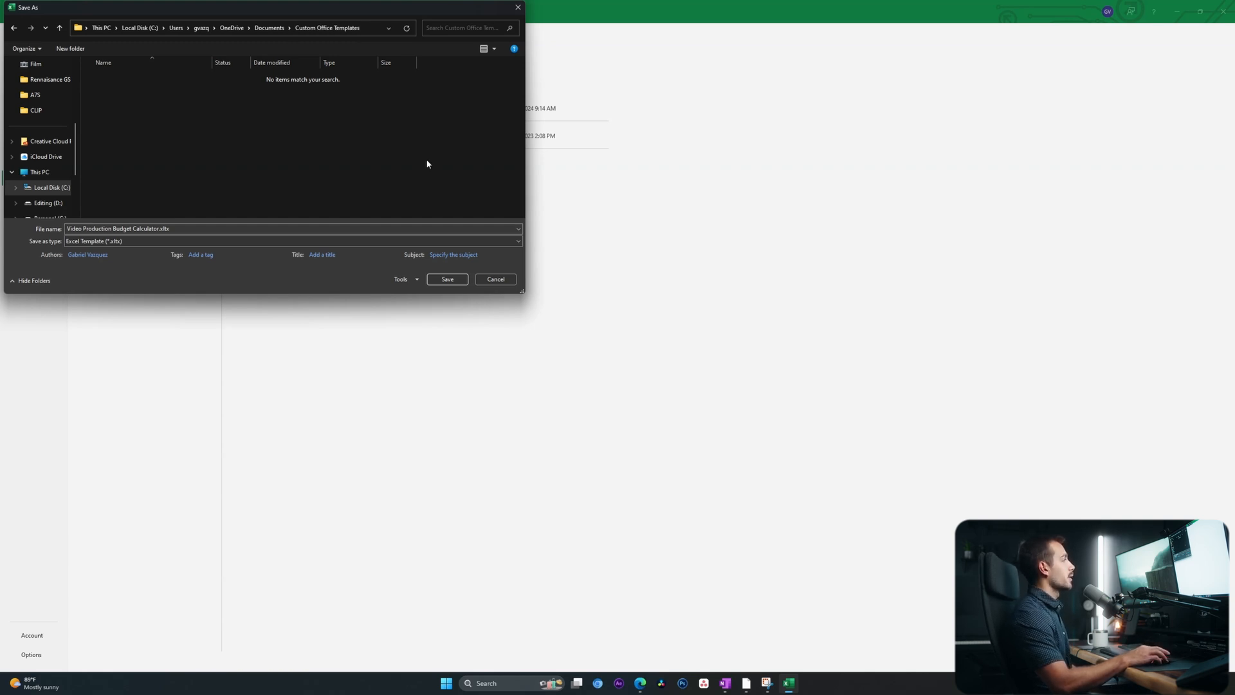
pyautogui.click(447, 279)
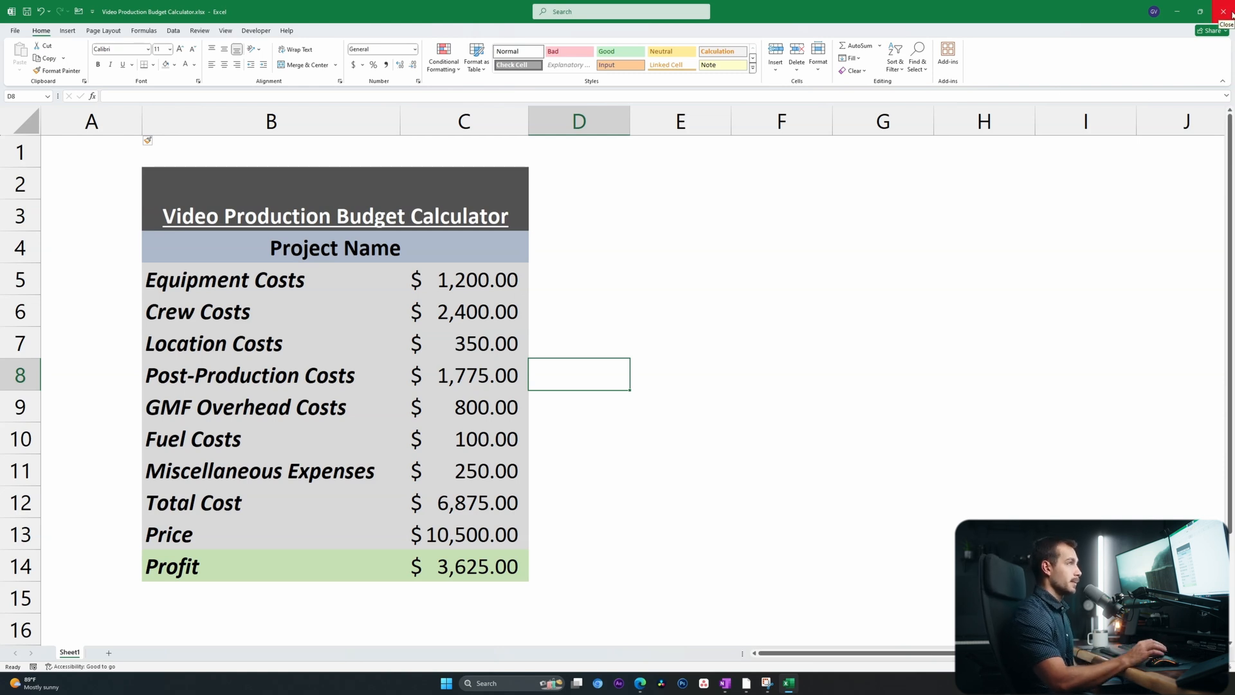
# - Close the workbook and start Excel again
pyautogui.click(1230, 12)
pyautogui.click(460, 687)
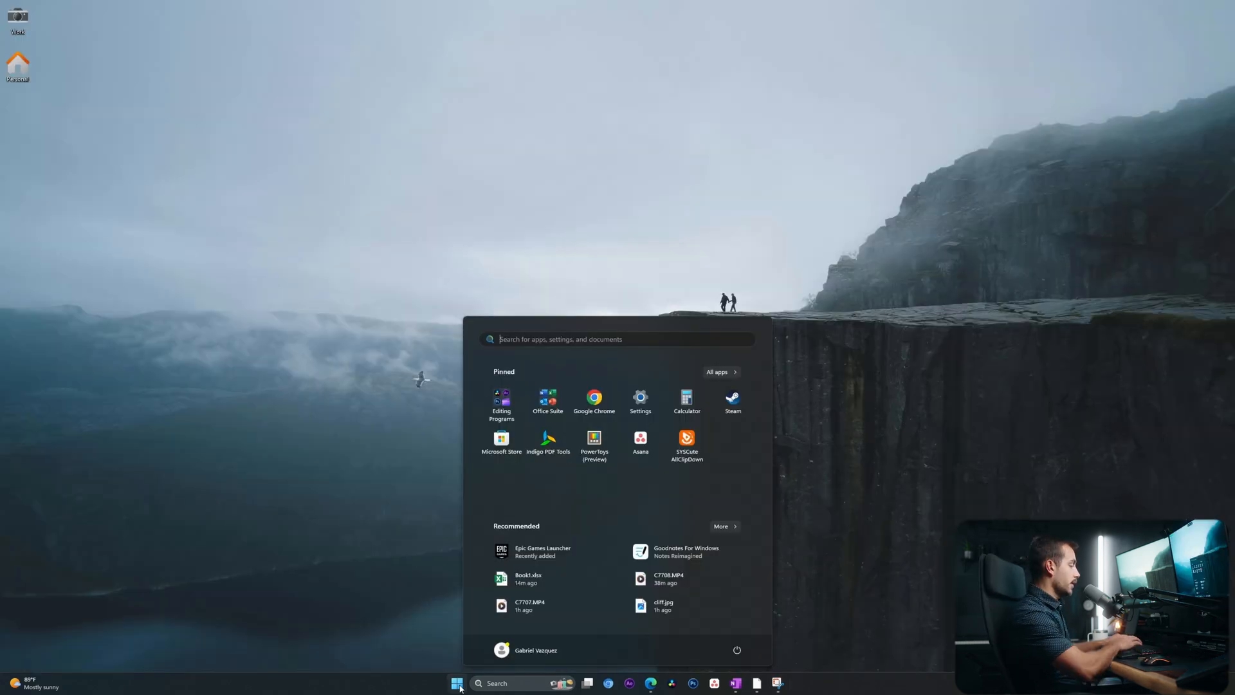
pyautogui.write('ex')
pyautogui.press('Return')
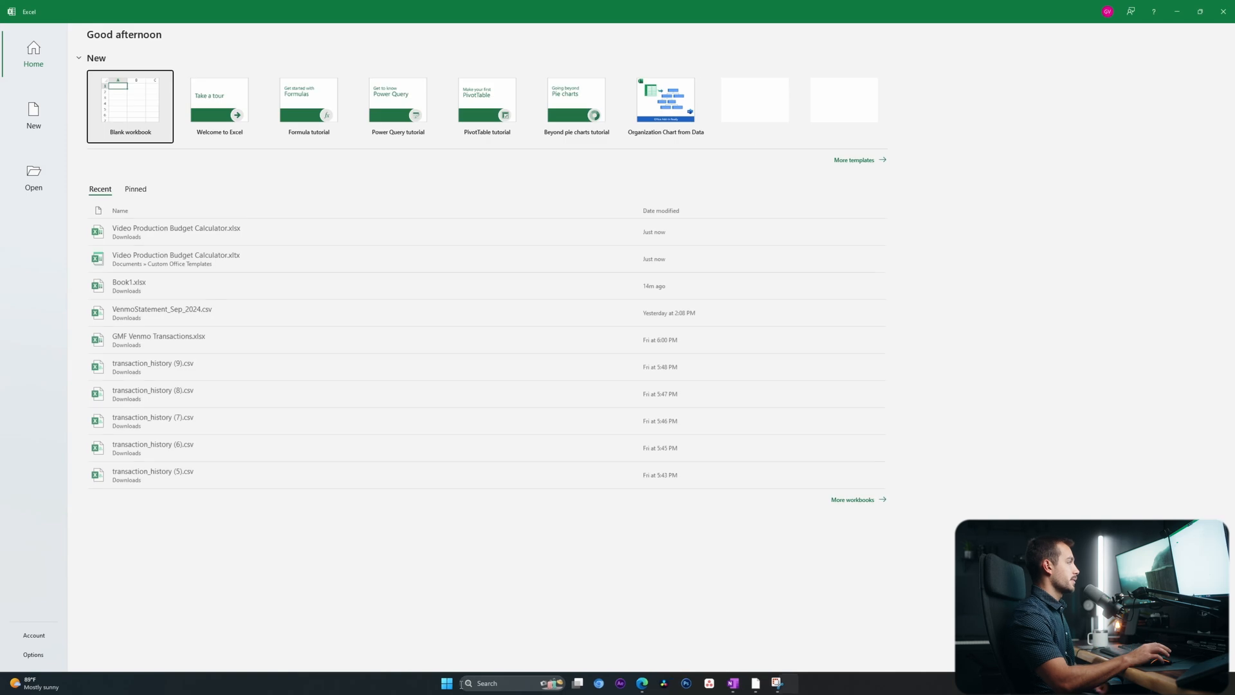
# - Create a new workbook from the personal template Video Production Budget Calculator
pyautogui.click(31, 114)
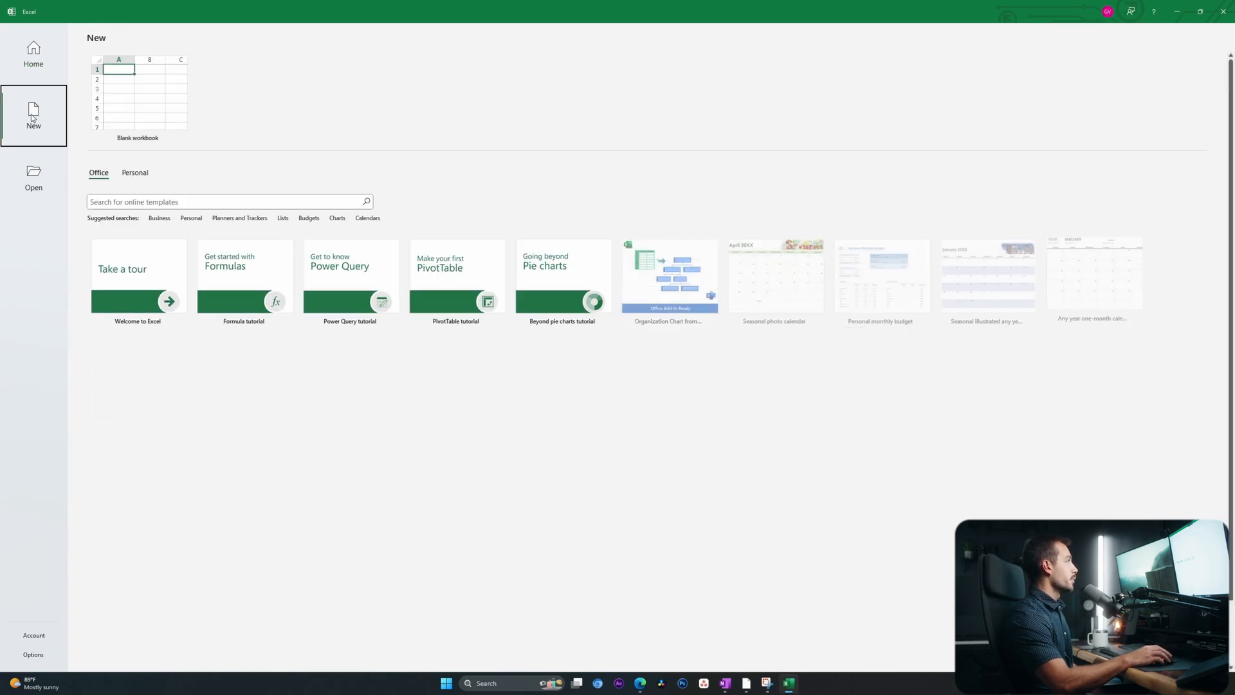
pyautogui.click(134, 174)
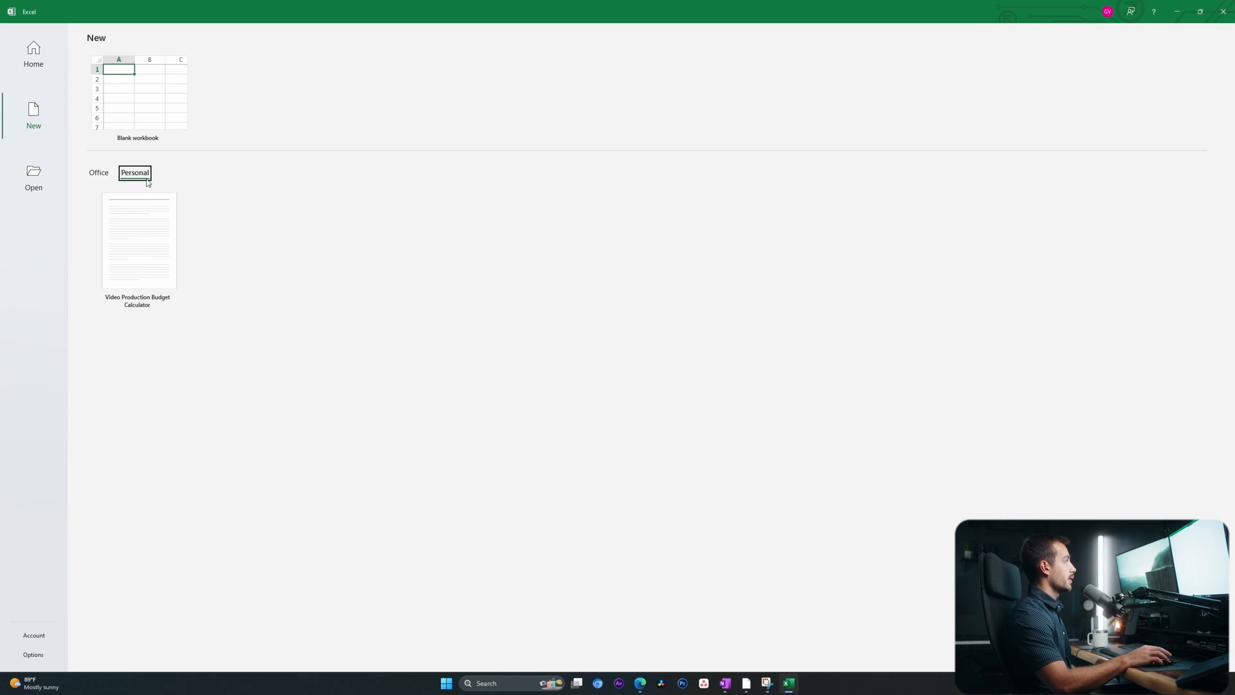
pyautogui.click(145, 275)
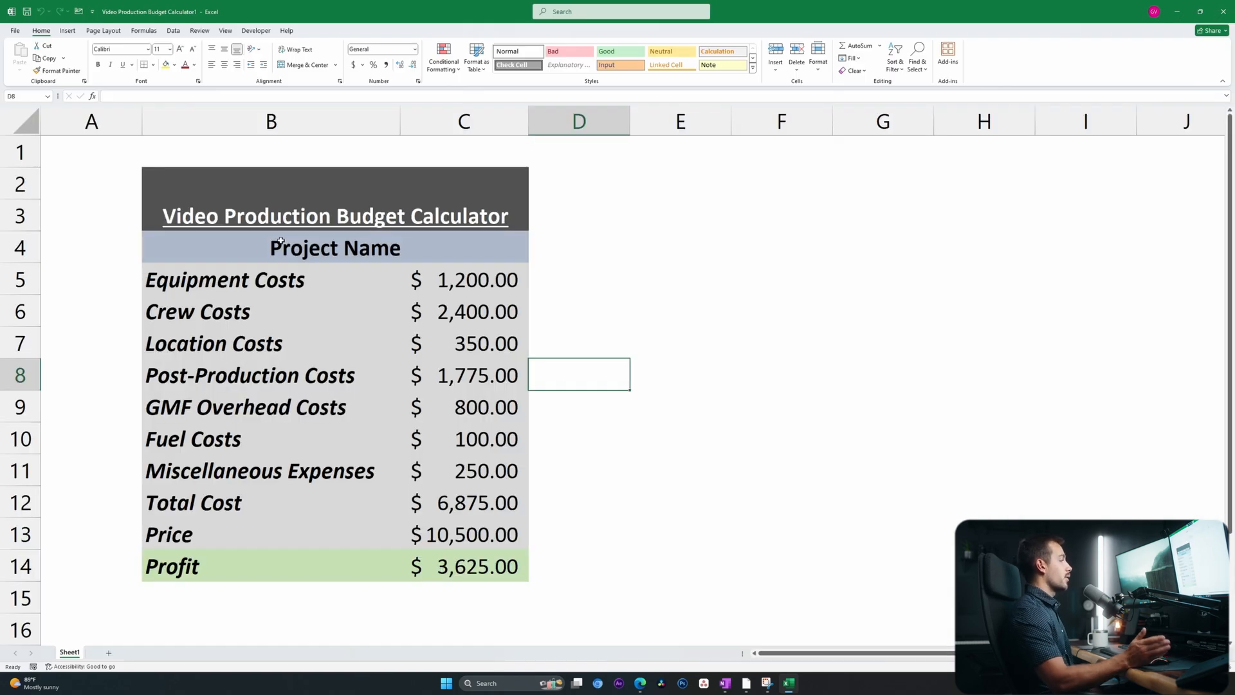
# - Replace the Project Name text in B4 with Indigo Software Brand Film
pyautogui.click(315, 250)
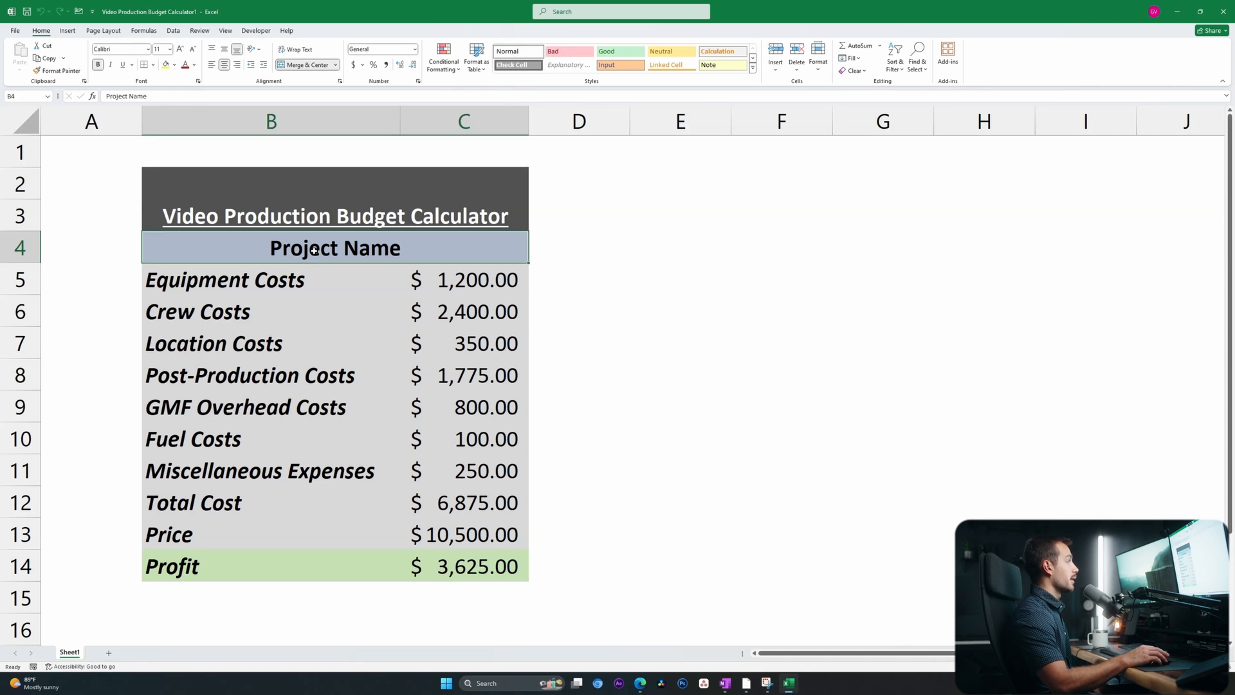
pyautogui.doubleClick(314, 251)
pyautogui.moveTo(404, 248); pyautogui.dragTo(262, 243)
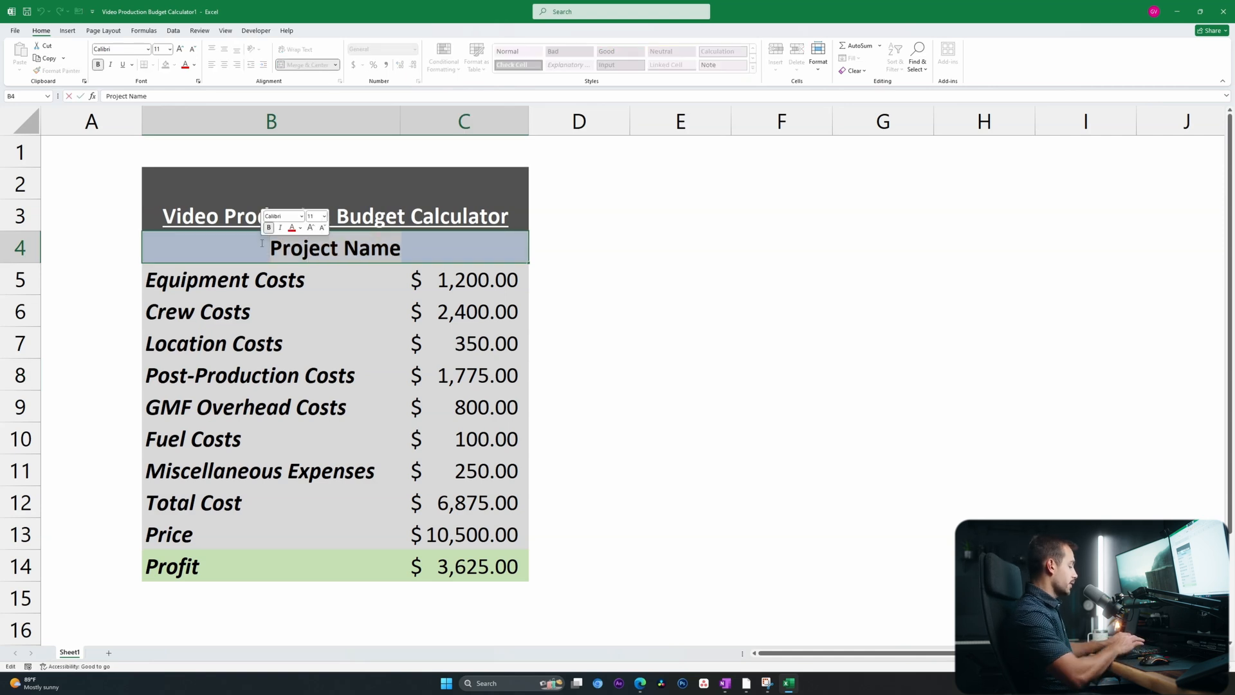
pyautogui.write('Indigo Software Brand Film')
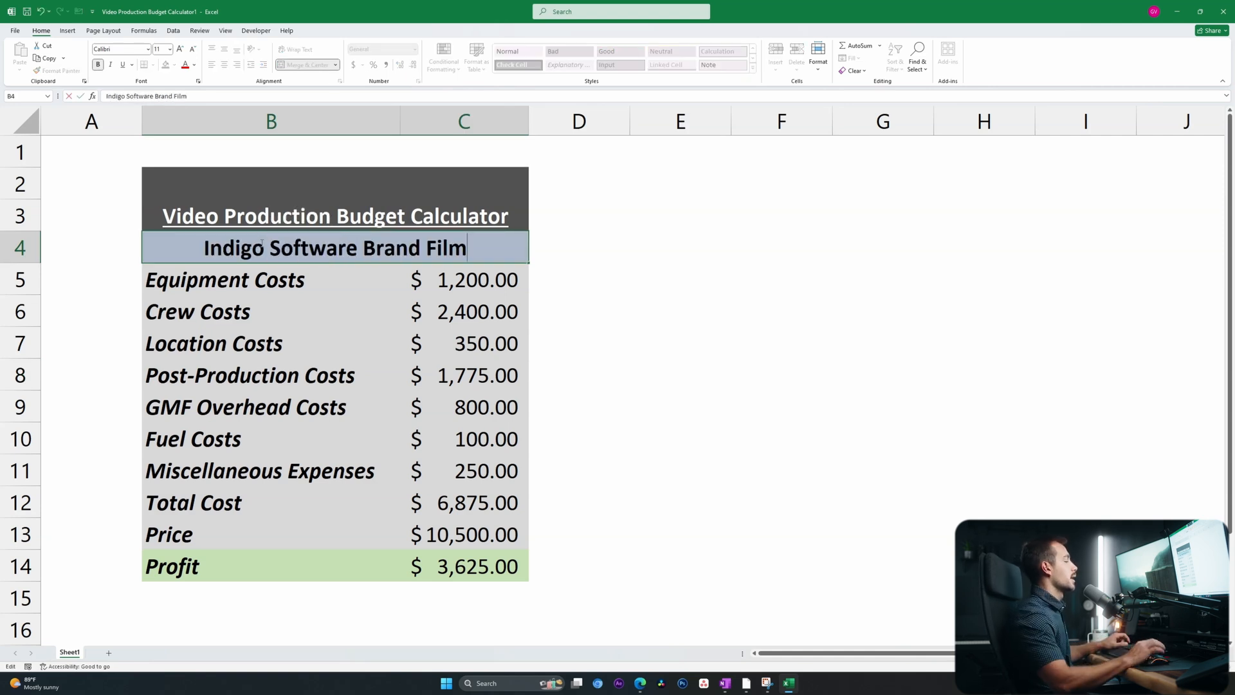
pyautogui.click(574, 287)
pyautogui.click(184, 191)
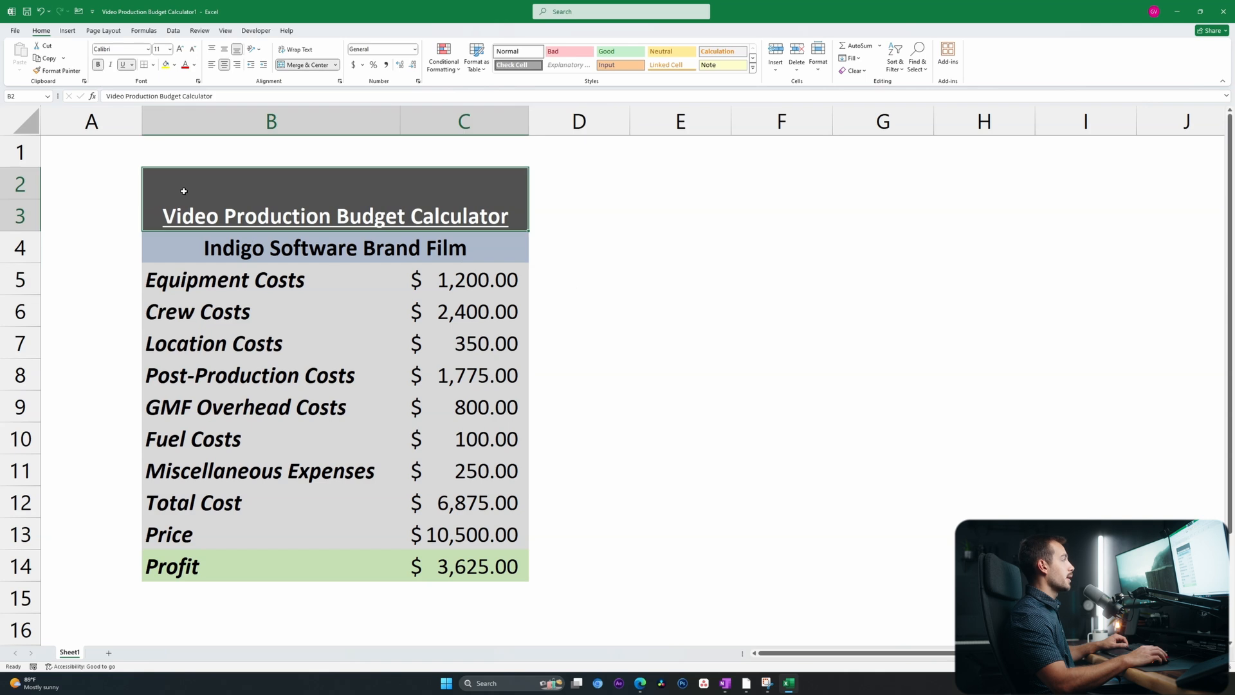